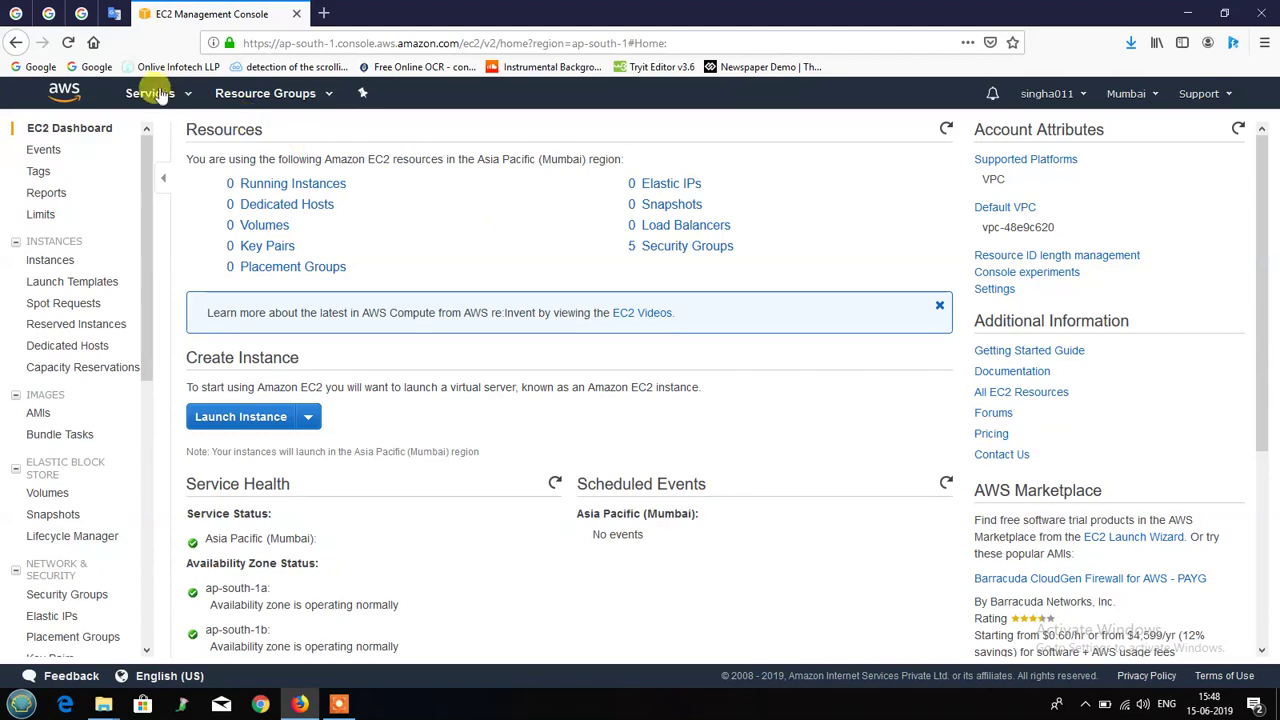
# Browse the full list of AWS services and open the EC2 dashboard from the Compute group
pyautogui.click(157, 92)
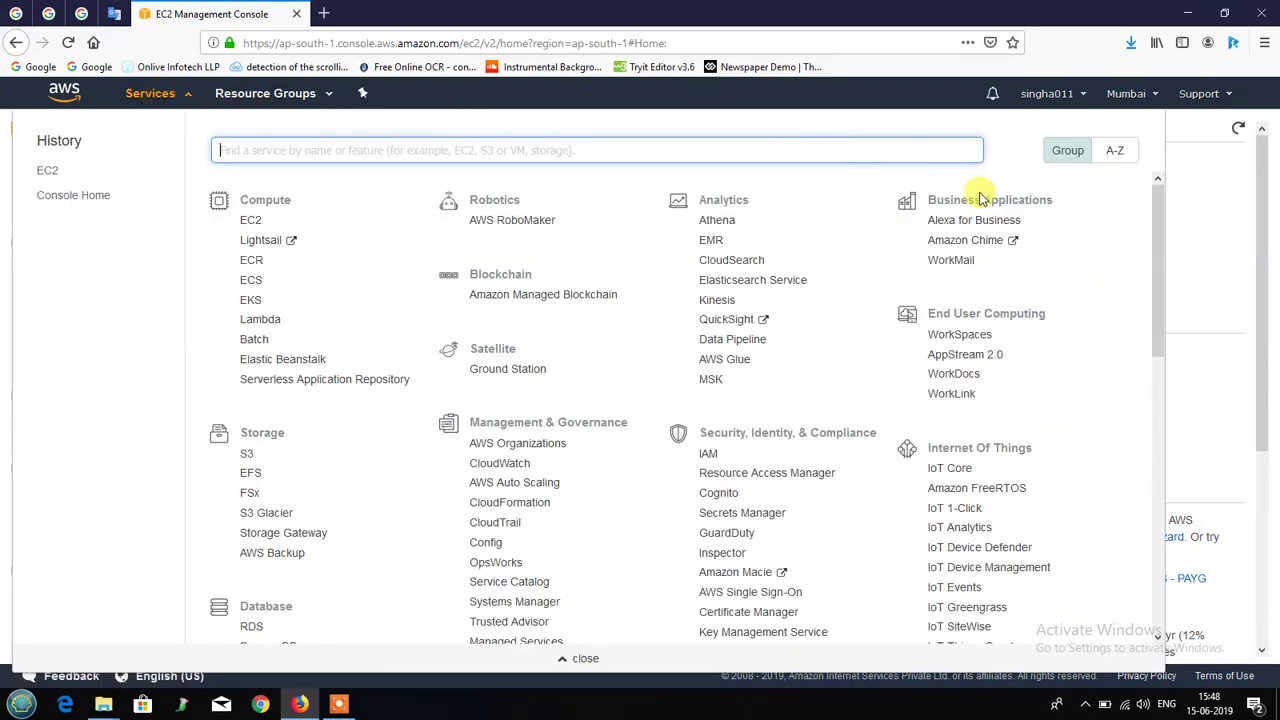
pyautogui.scroll(-5, 1000, 250)
pyautogui.scroll(-7, 978, 264)
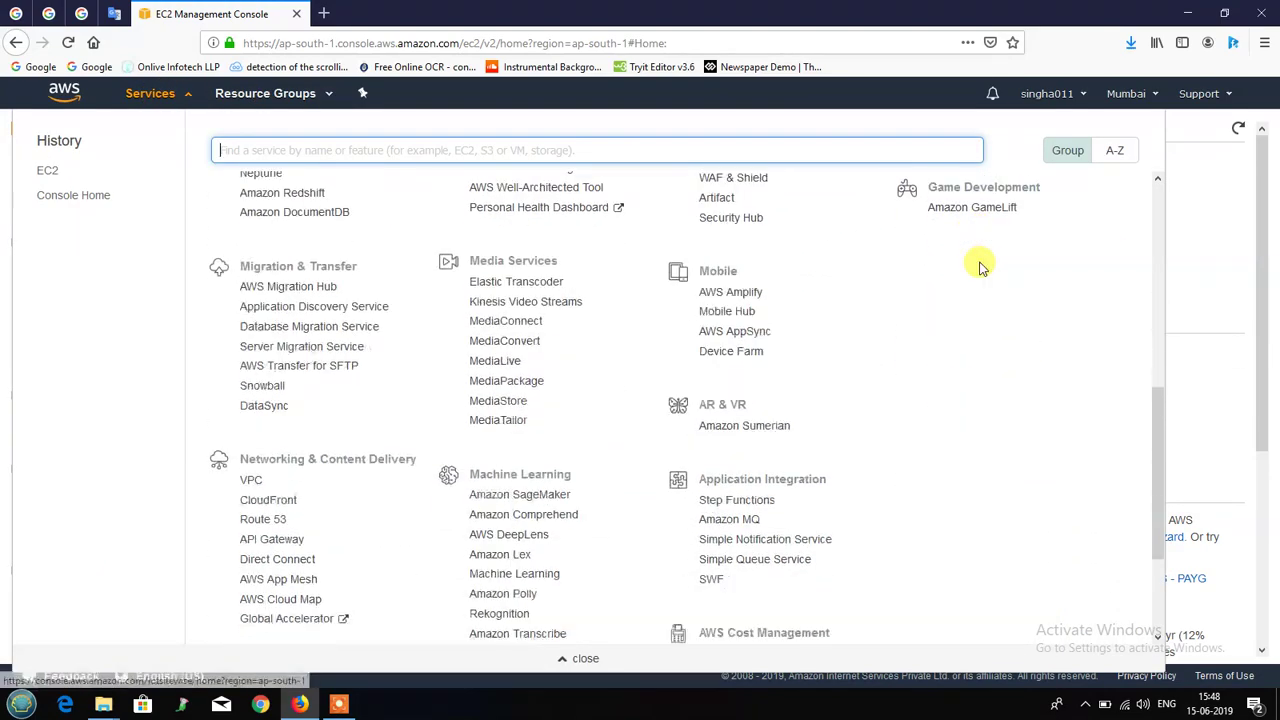
pyautogui.scroll(12, 977, 264)
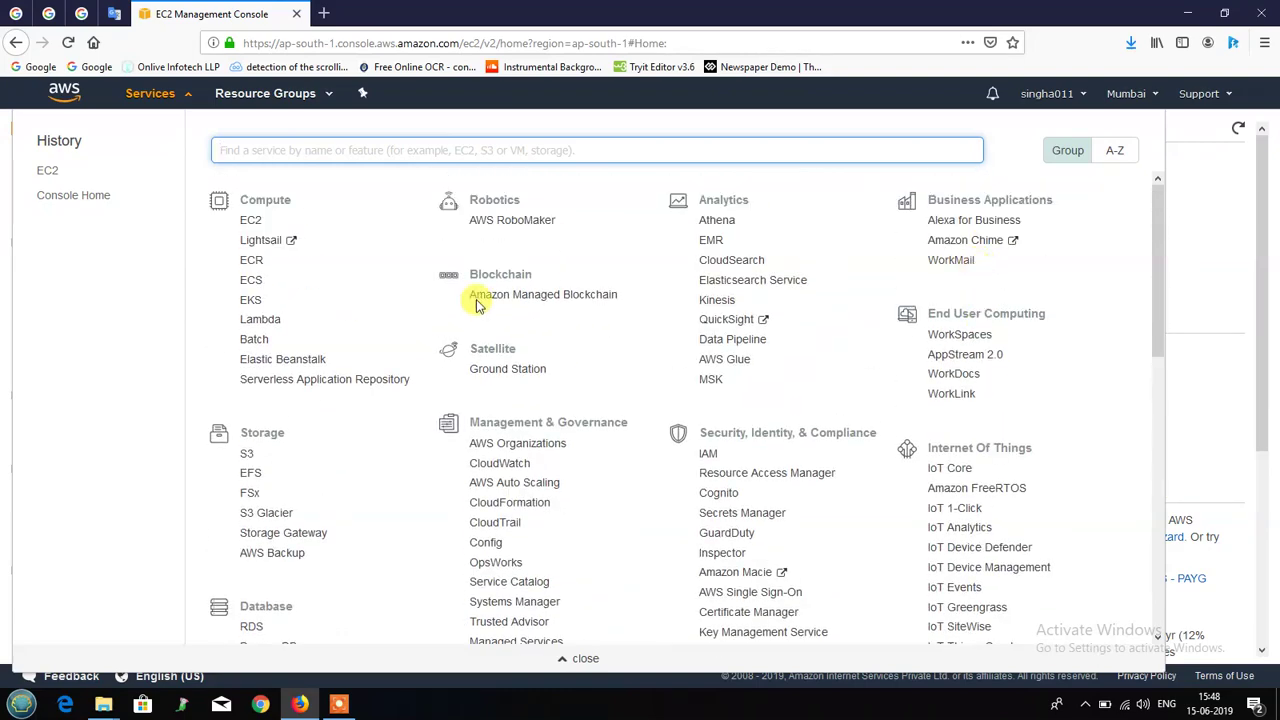
pyautogui.click(252, 222)
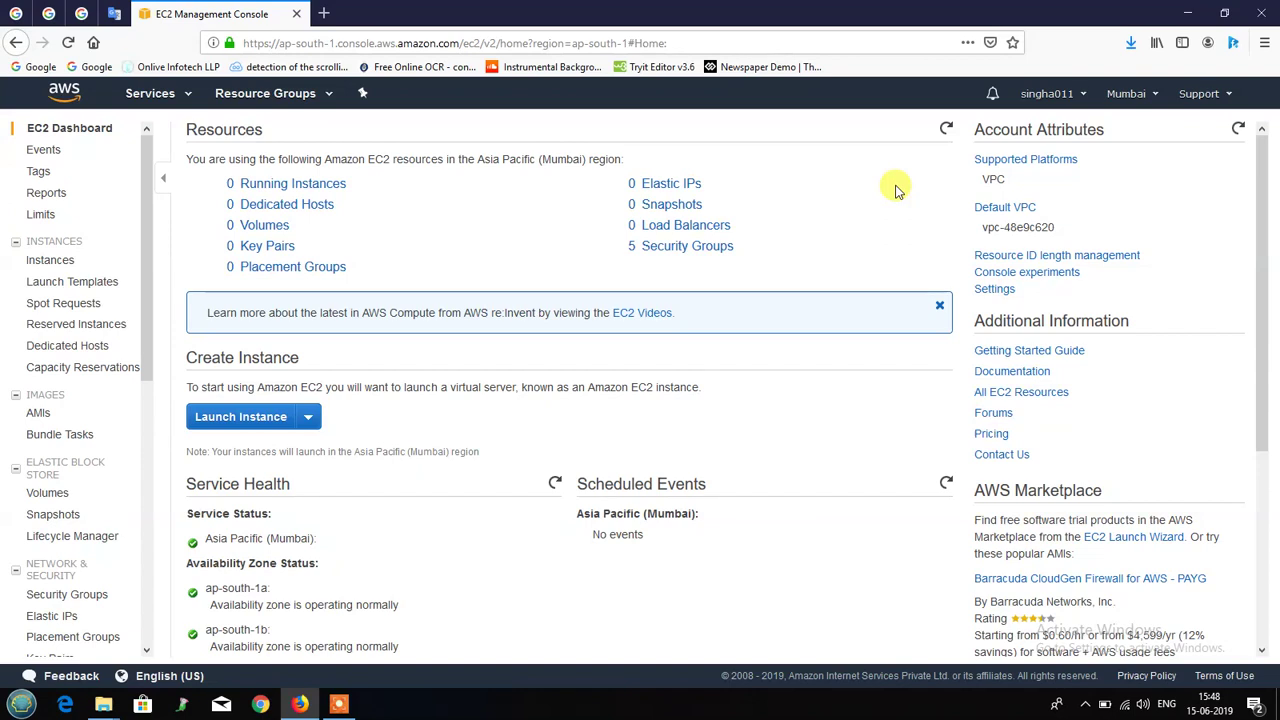
# Examine the selected region and the service health status of its availability zones on the EC2 dashboard
pyautogui.click(1133, 94)
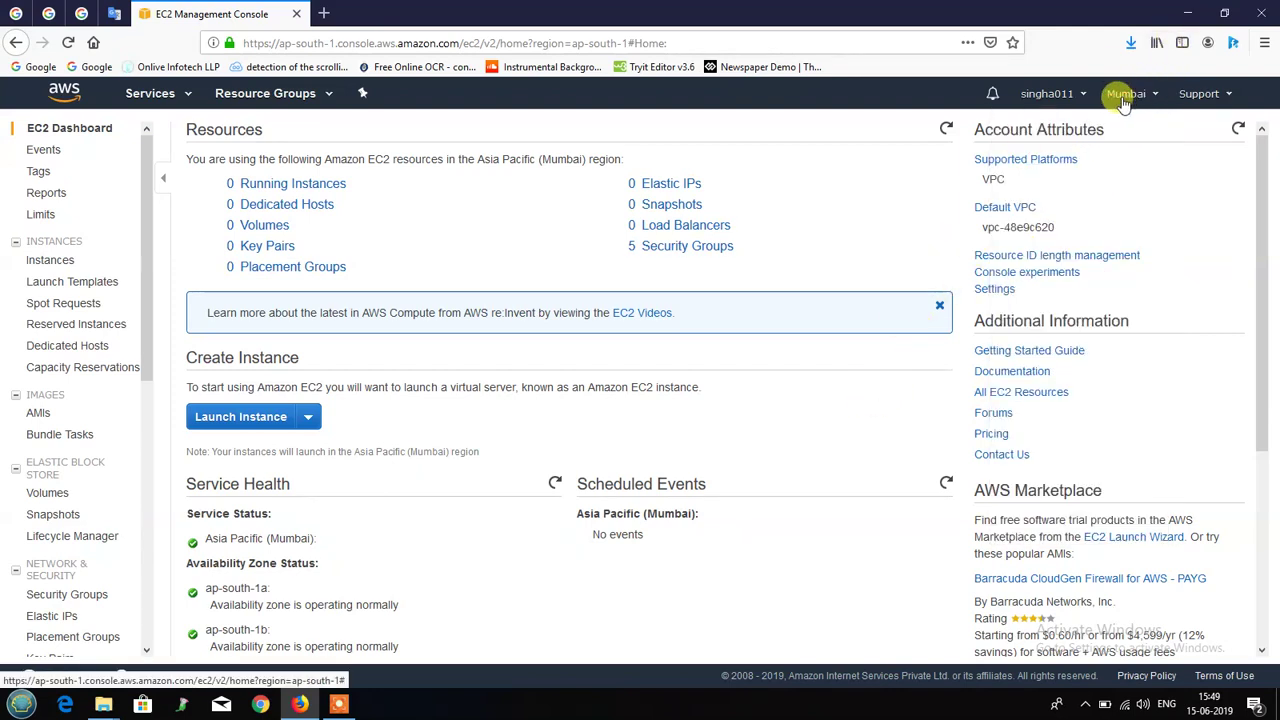
pyautogui.scroll(-3, 536, 360)
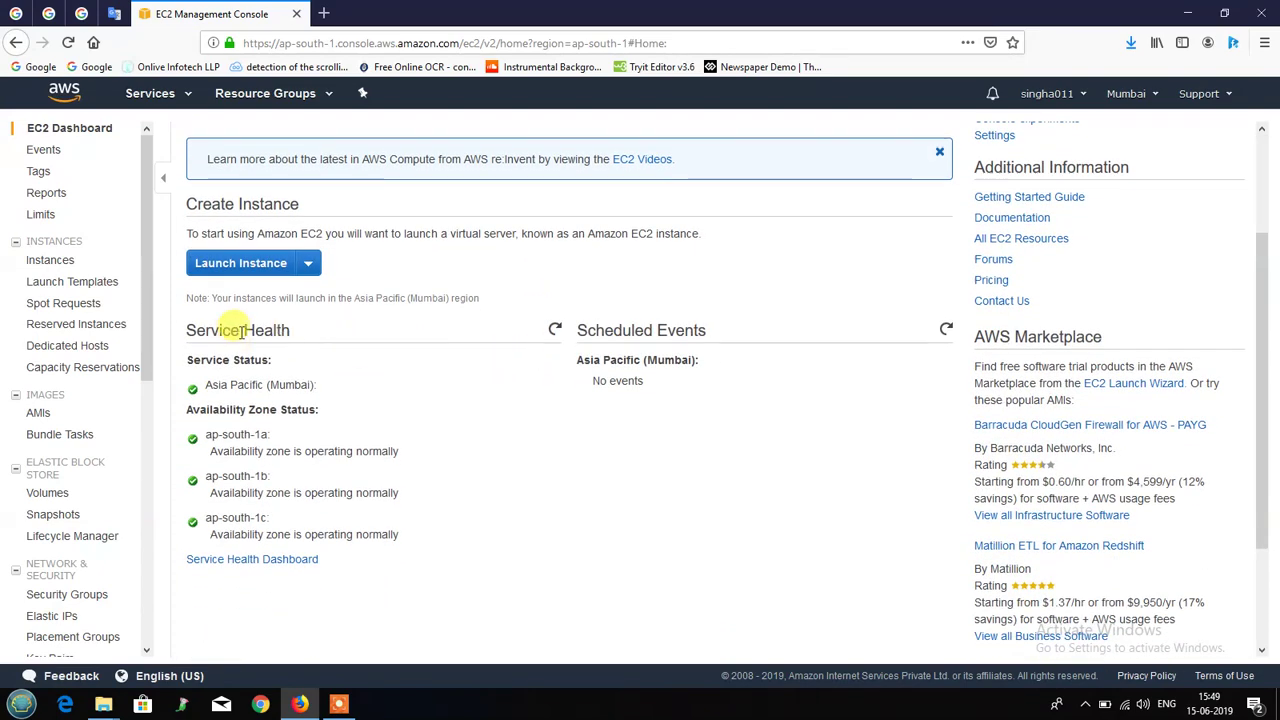
pyautogui.moveTo(205, 384); pyautogui.dragTo(323, 395)
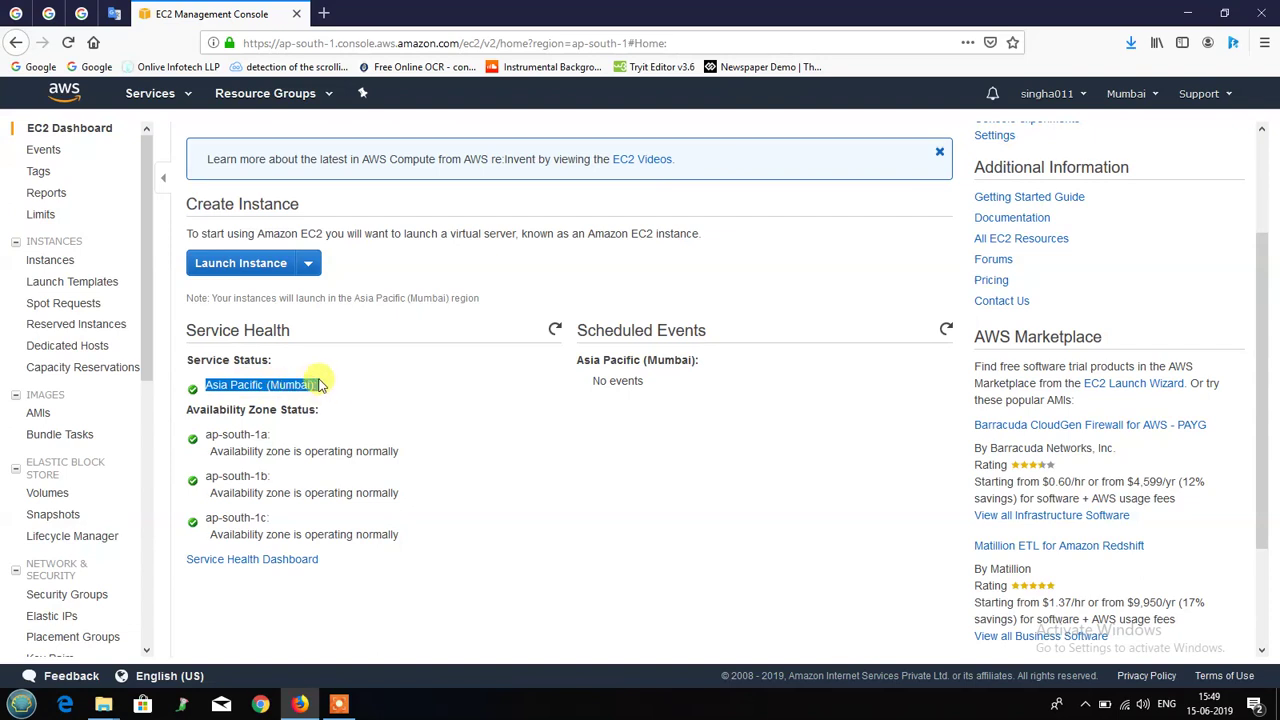
pyautogui.click(335, 400)
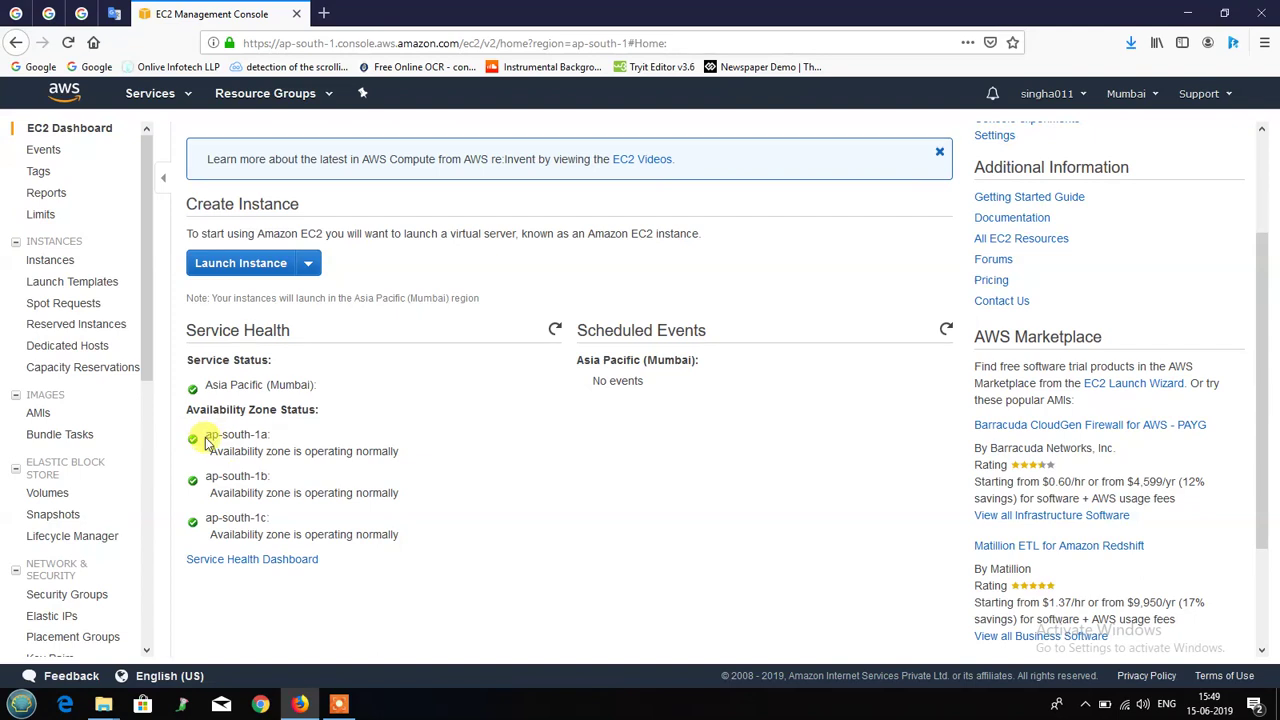
pyautogui.moveTo(197, 436); pyautogui.dragTo(267, 434)
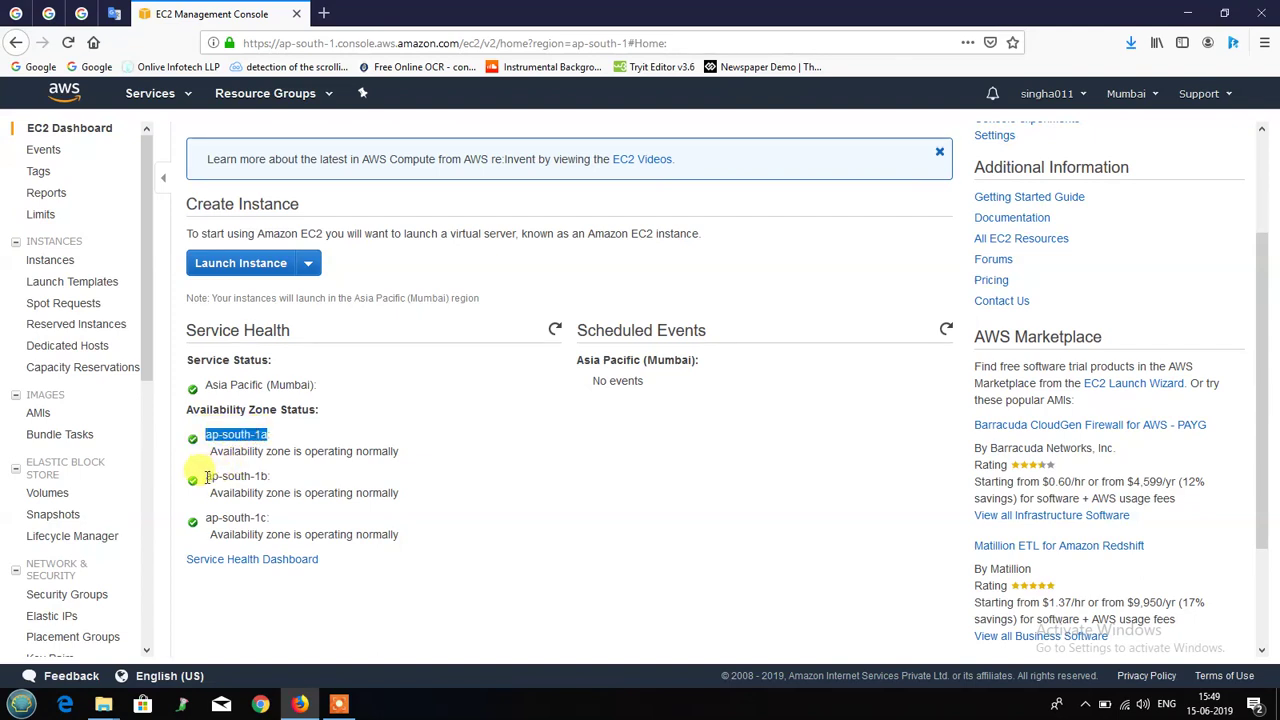
pyautogui.moveTo(198, 477); pyautogui.dragTo(268, 476)
pyautogui.moveTo(206, 518); pyautogui.dragTo(268, 518)
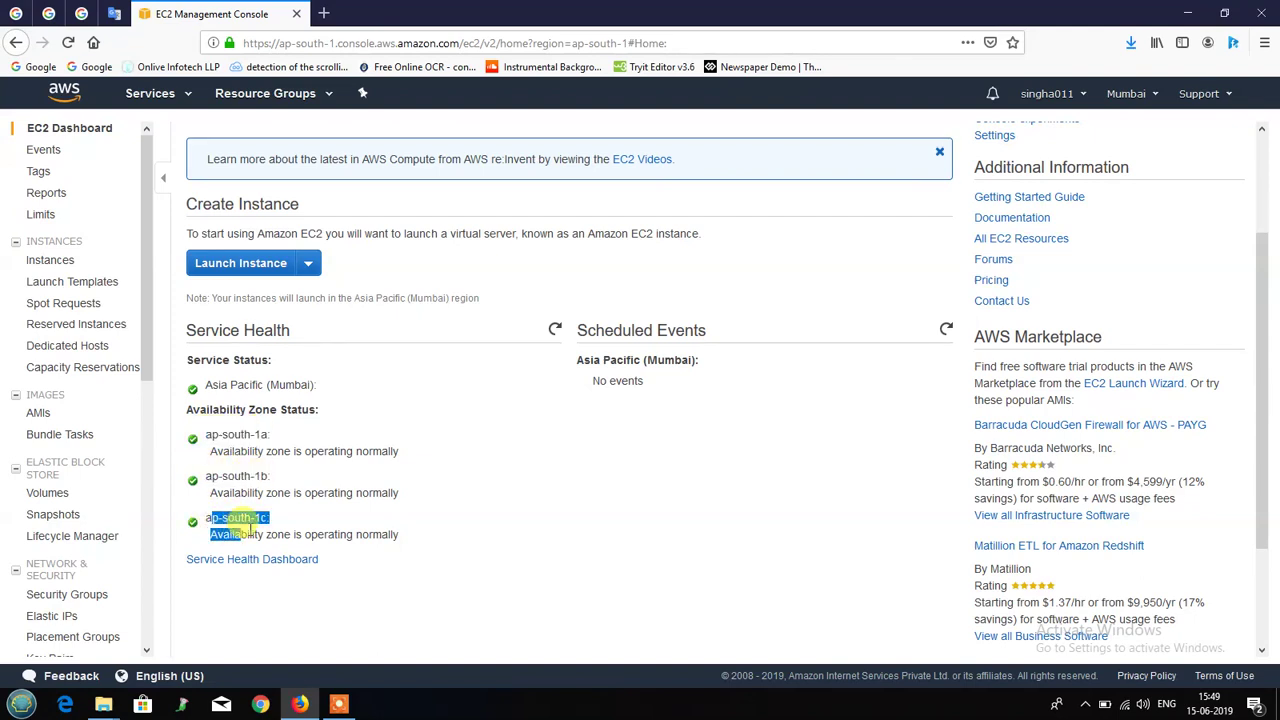
pyautogui.click(461, 511)
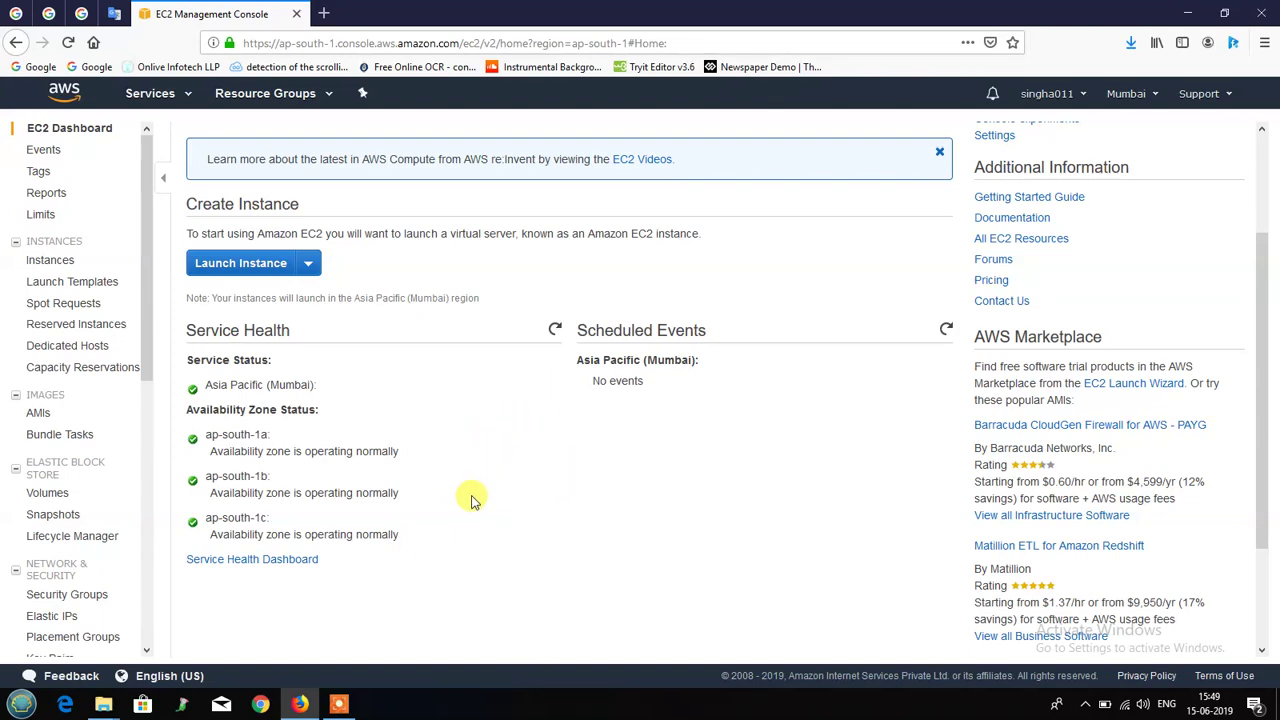
pyautogui.scroll(3, 468, 492)
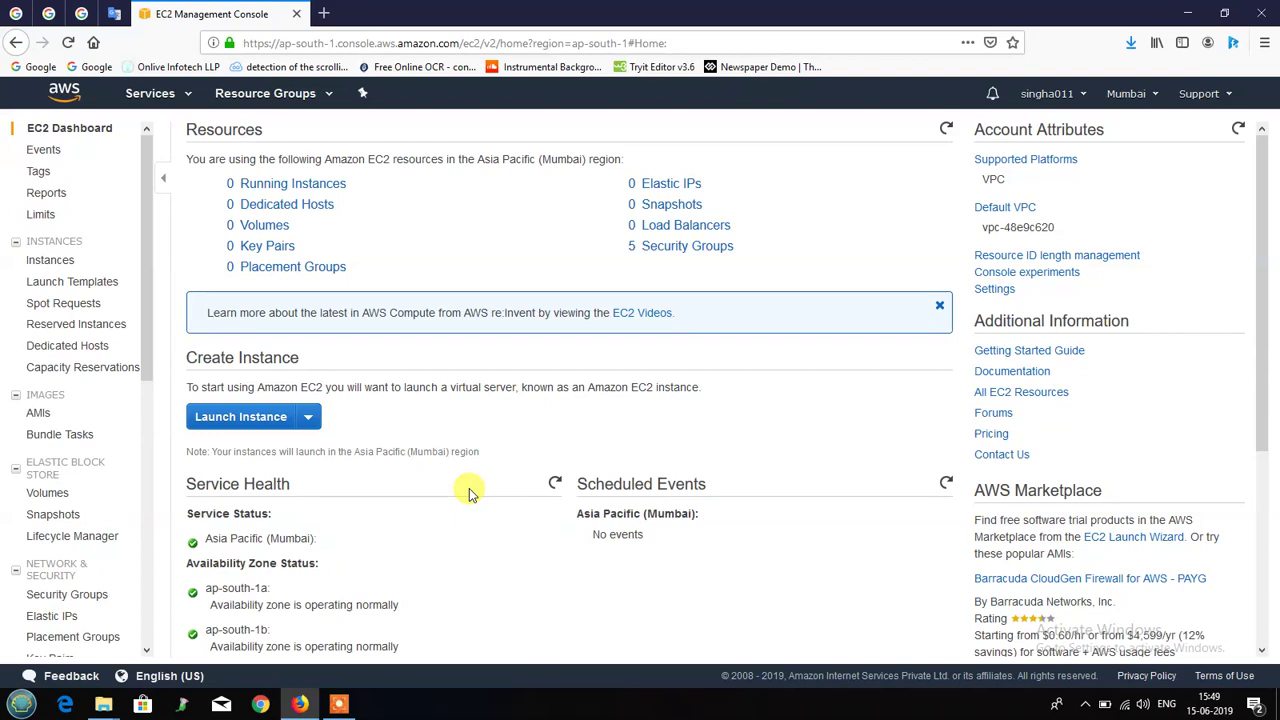
pyautogui.scroll(-1, 482, 479)
pyautogui.scroll(-3, 482, 479)
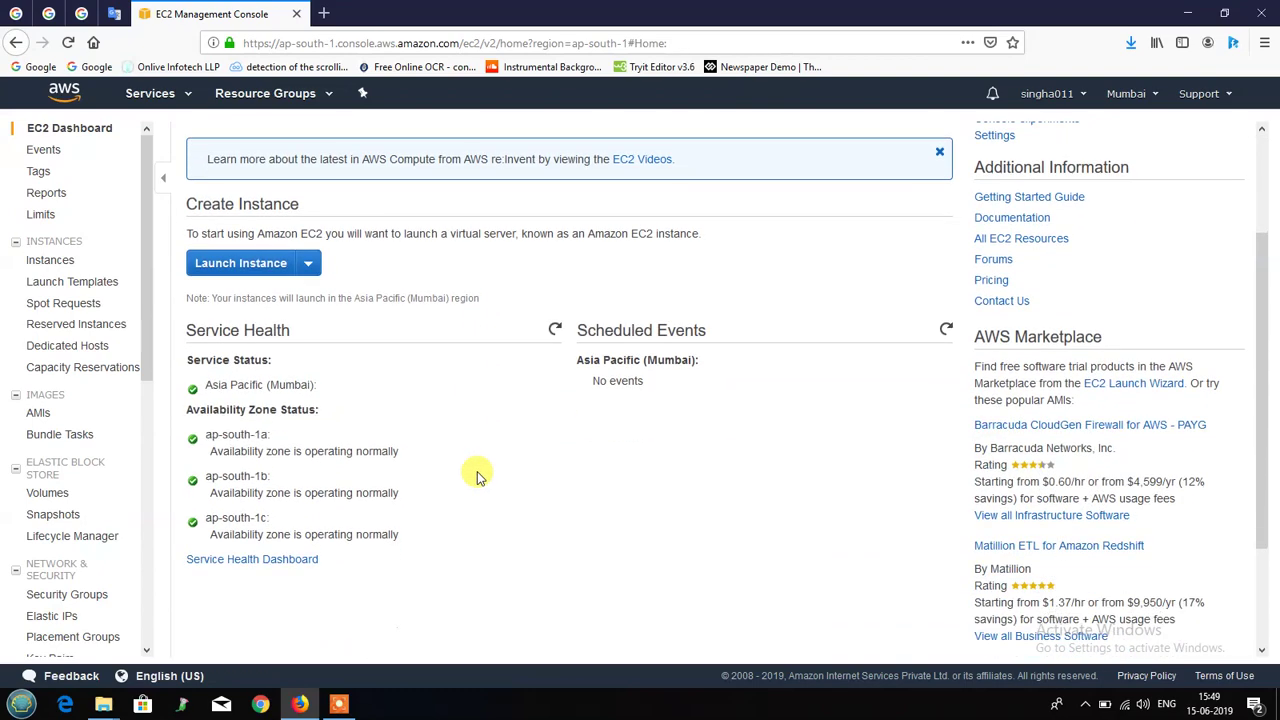
# Start launching a new EC2 instance and limit the machine image list to free tier only
pyautogui.click(233, 268)
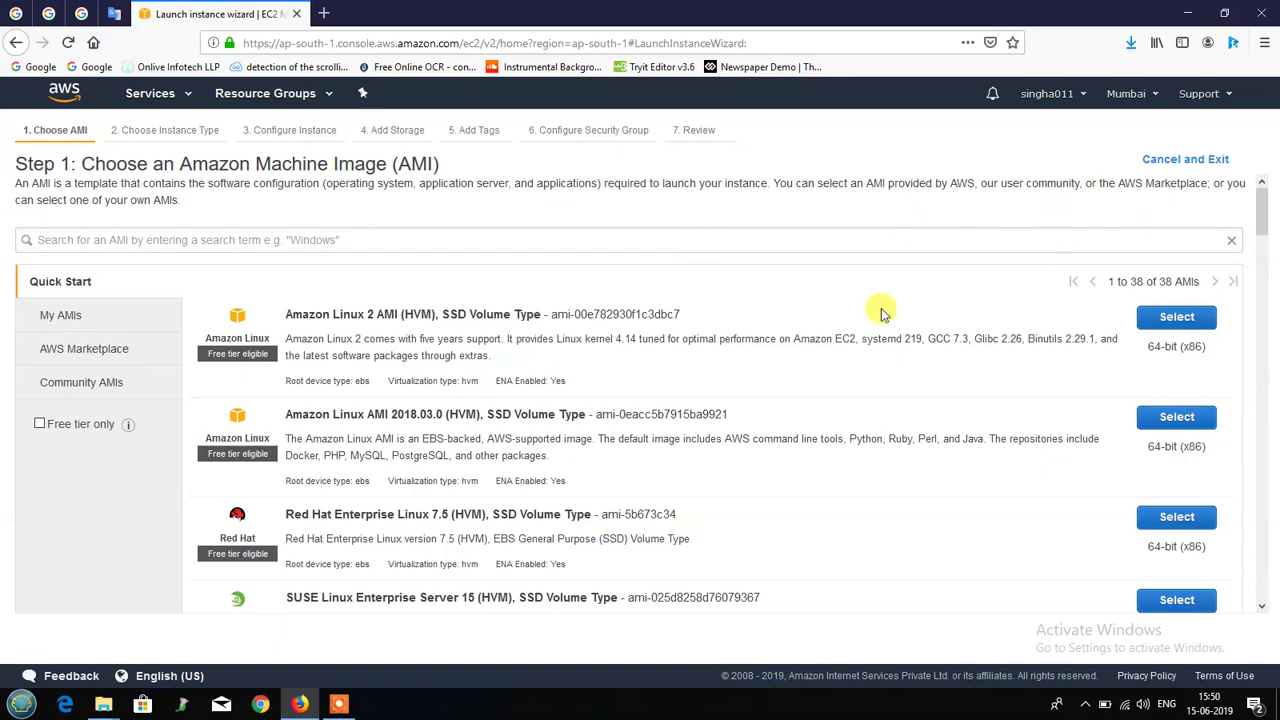
pyautogui.scroll(-2, 686, 396)
pyautogui.scroll(2, 690, 395)
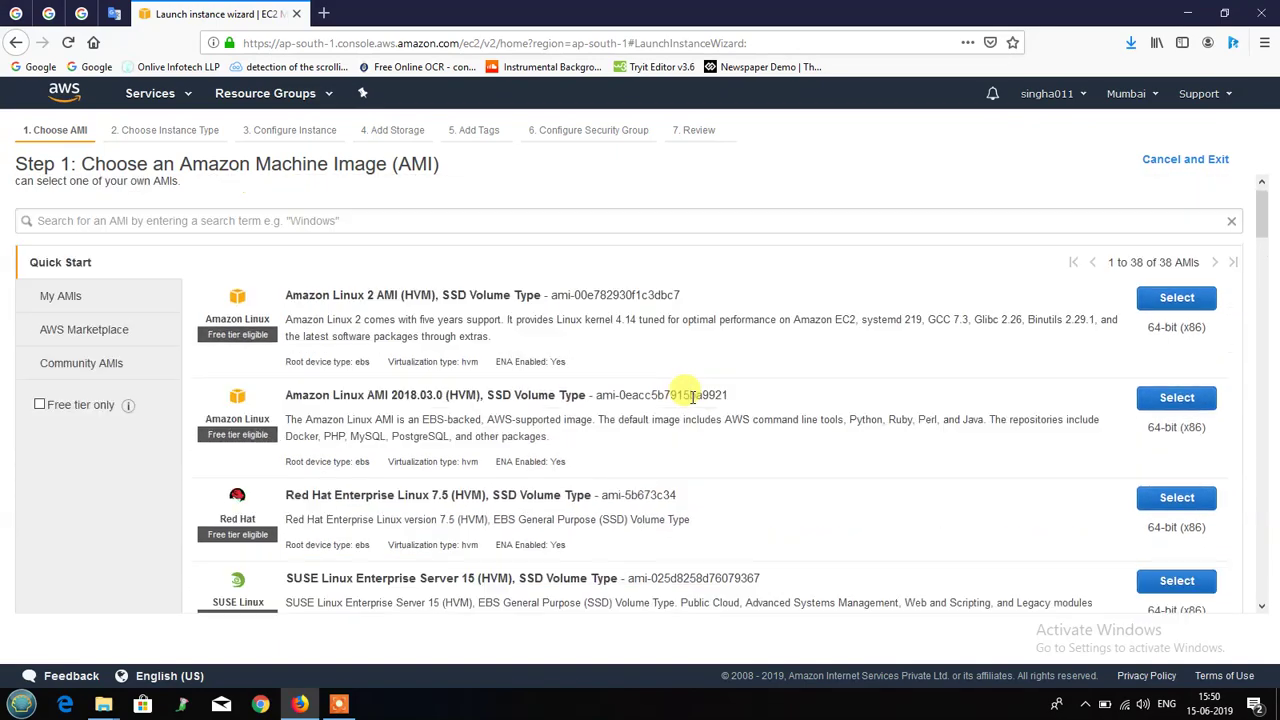
pyautogui.scroll(-3, 690, 395)
pyautogui.scroll(3, 690, 395)
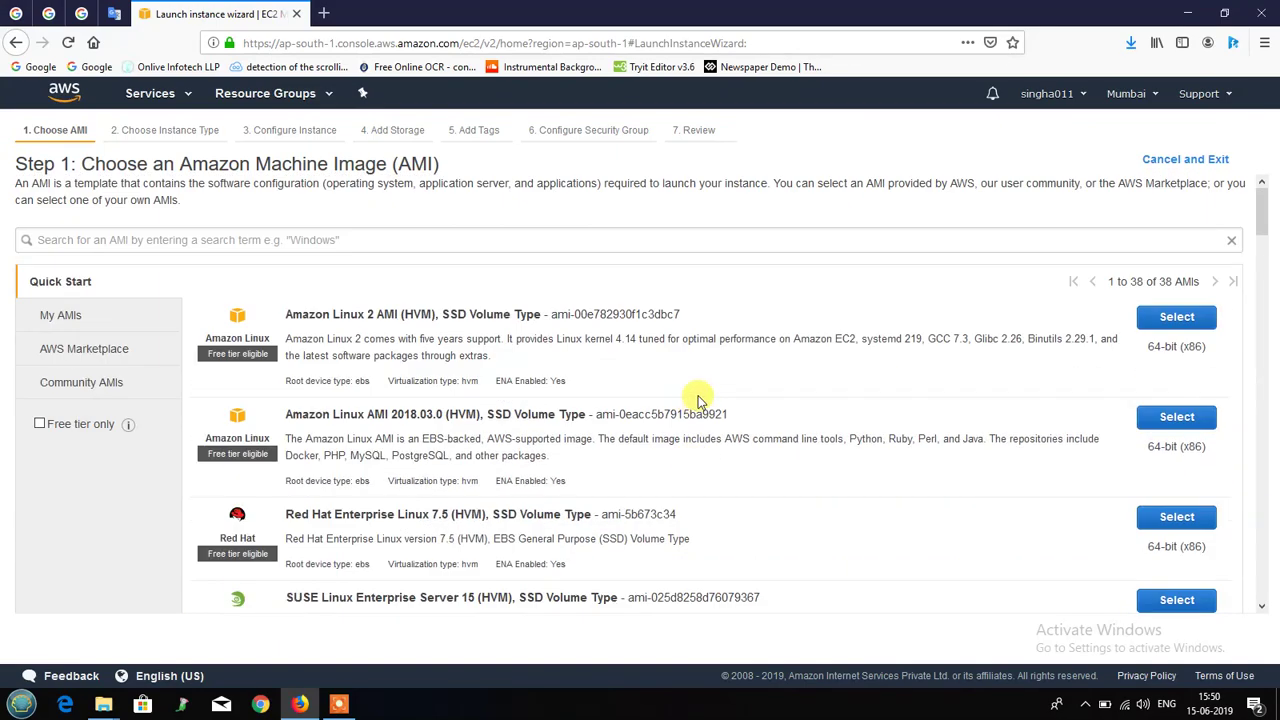
pyautogui.click(40, 428)
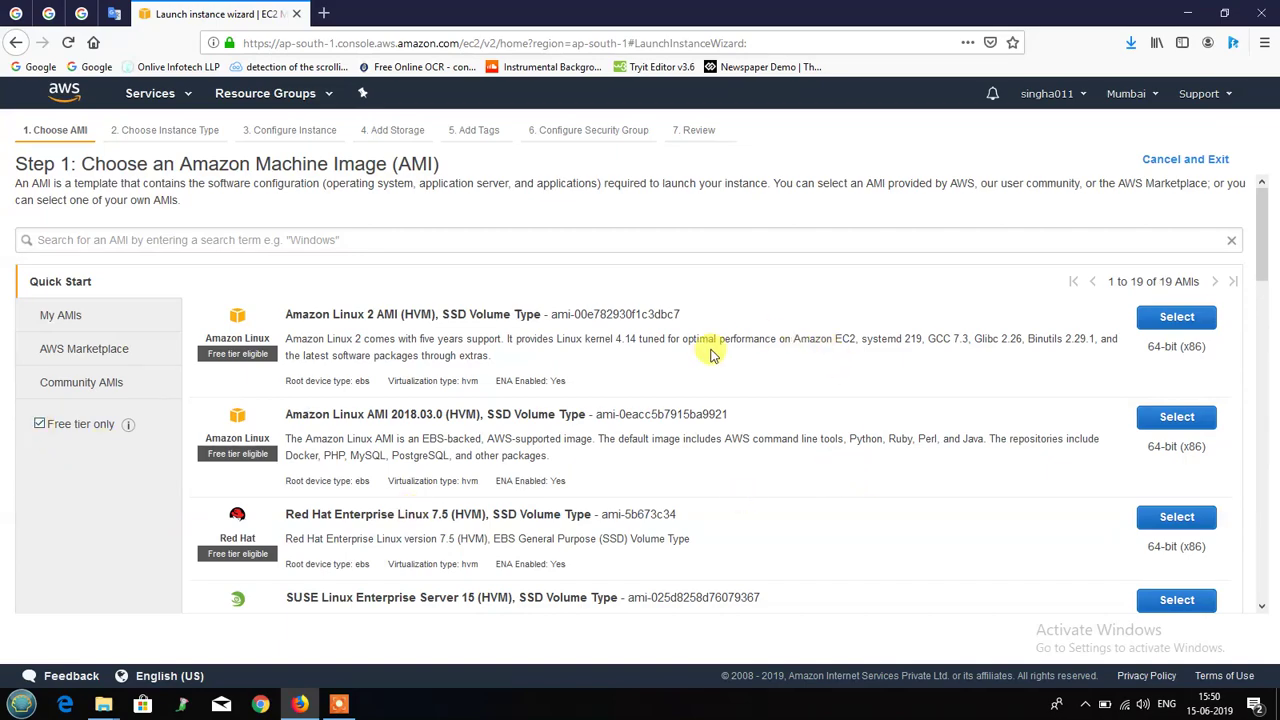
# Browse the free-tier machine images and select Ubuntu Server 16.04 LTS (HVM), SSD Volume Type
pyautogui.scroll(-5, 709, 357)
pyautogui.scroll(-6, 712, 362)
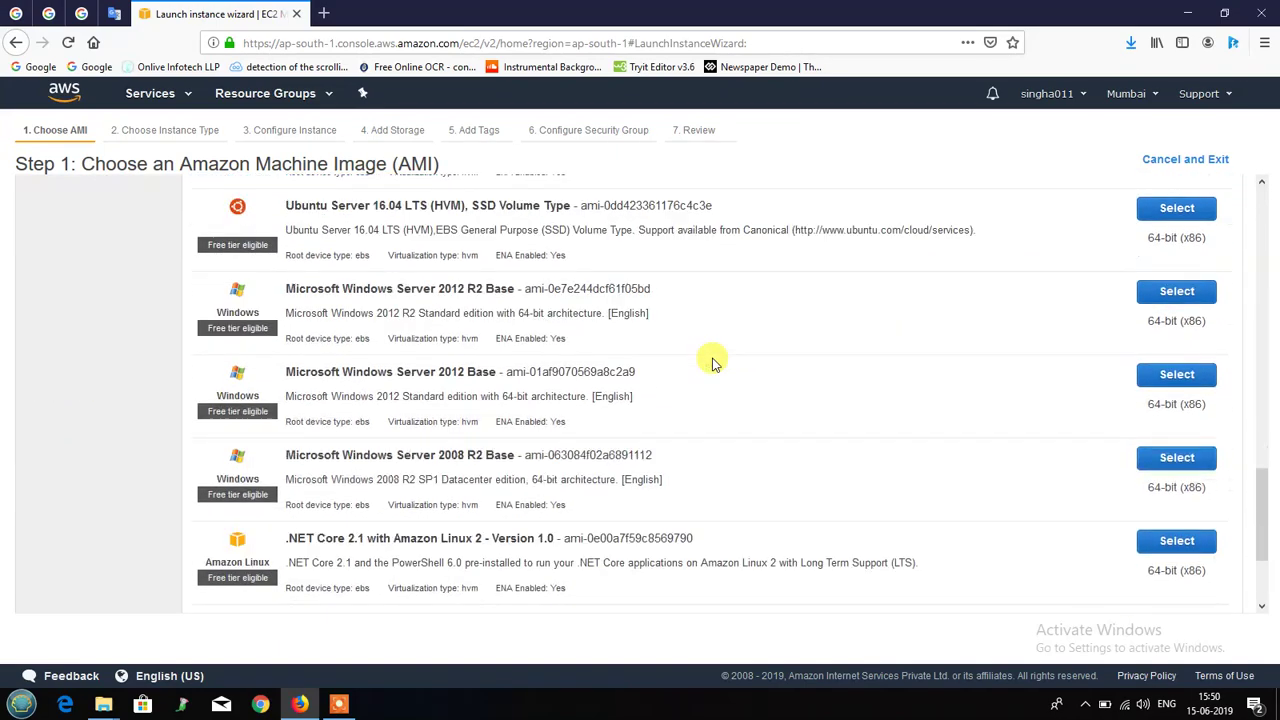
pyautogui.scroll(5, 818, 378)
pyautogui.scroll(6, 818, 378)
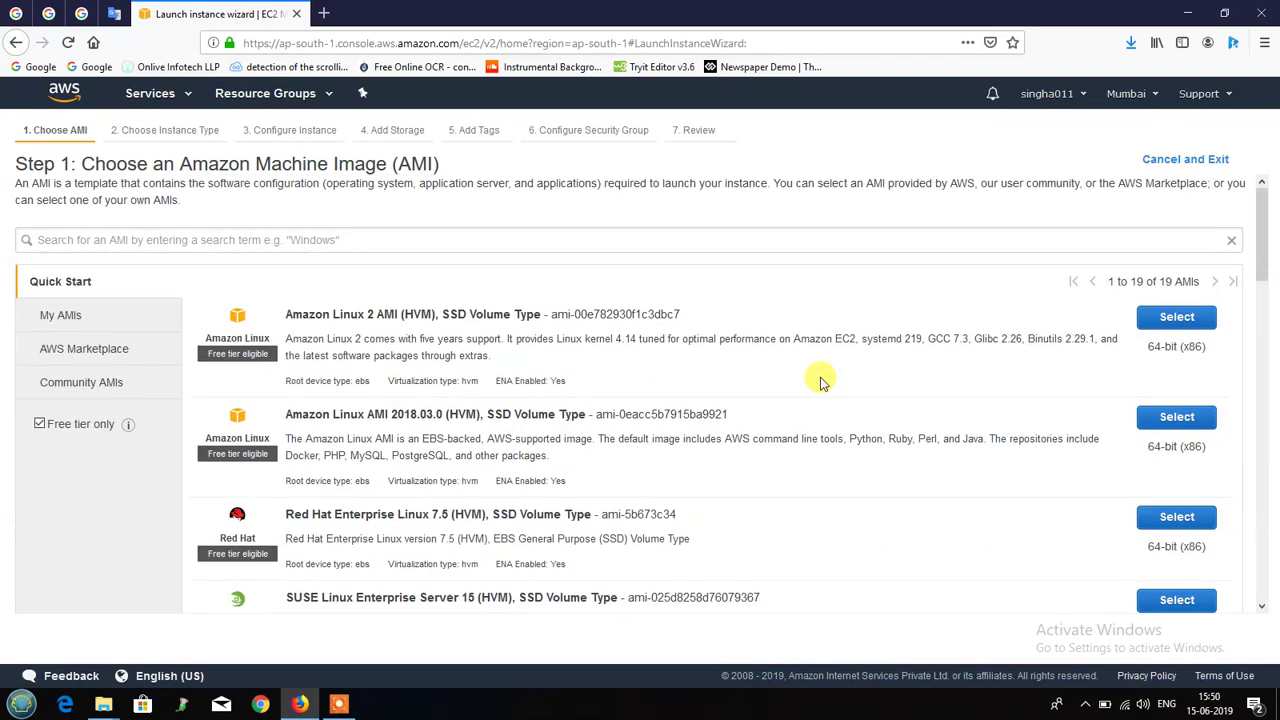
pyautogui.scroll(-2, 820, 382)
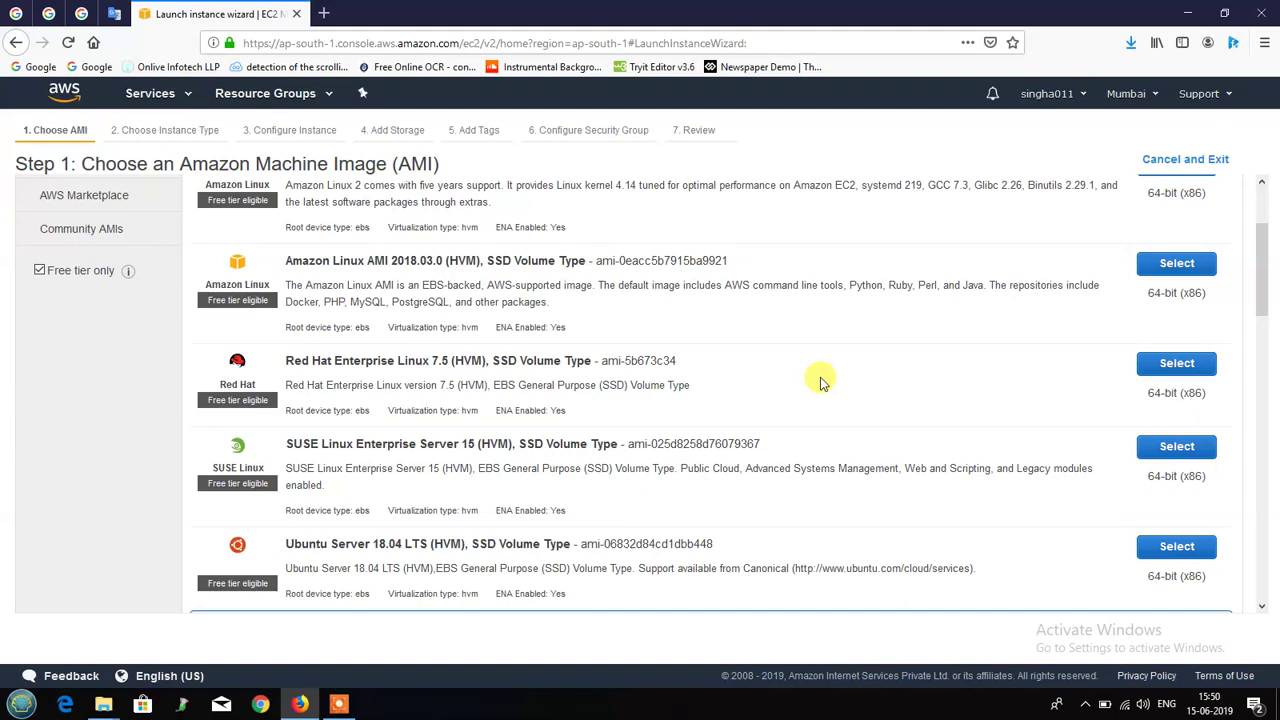
pyautogui.scroll(-5, 818, 382)
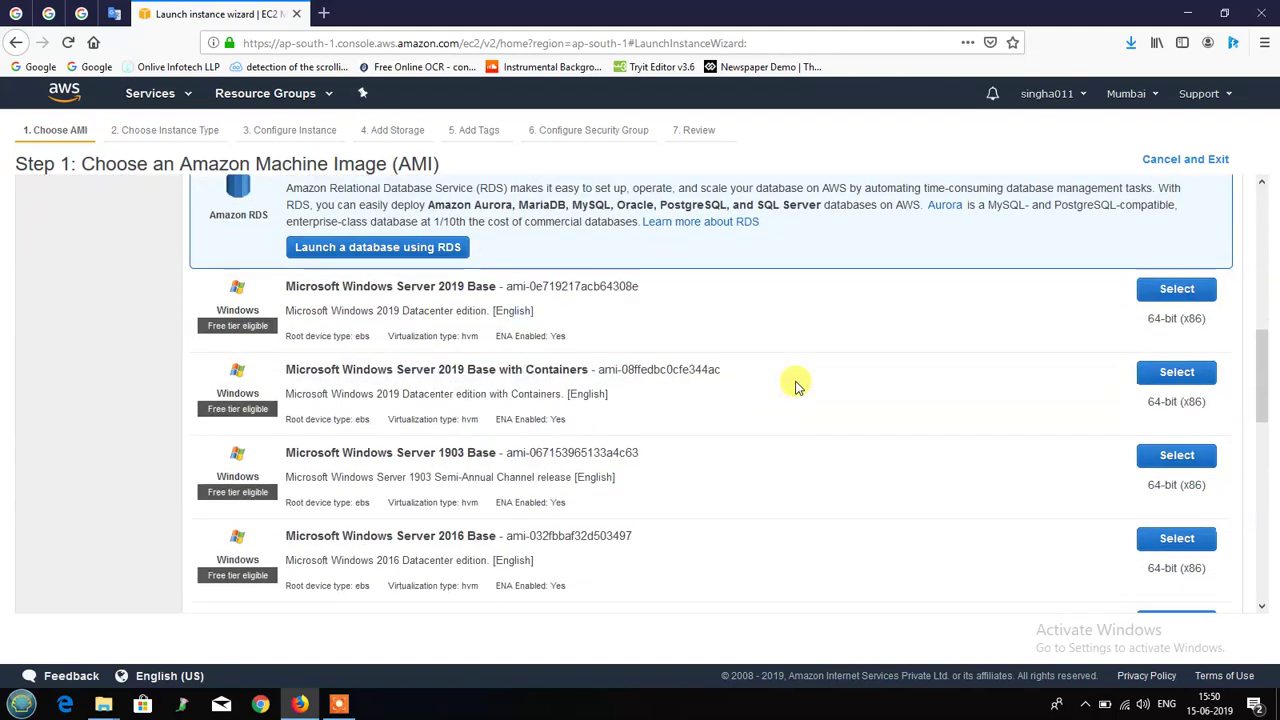
pyautogui.scroll(-5, 797, 387)
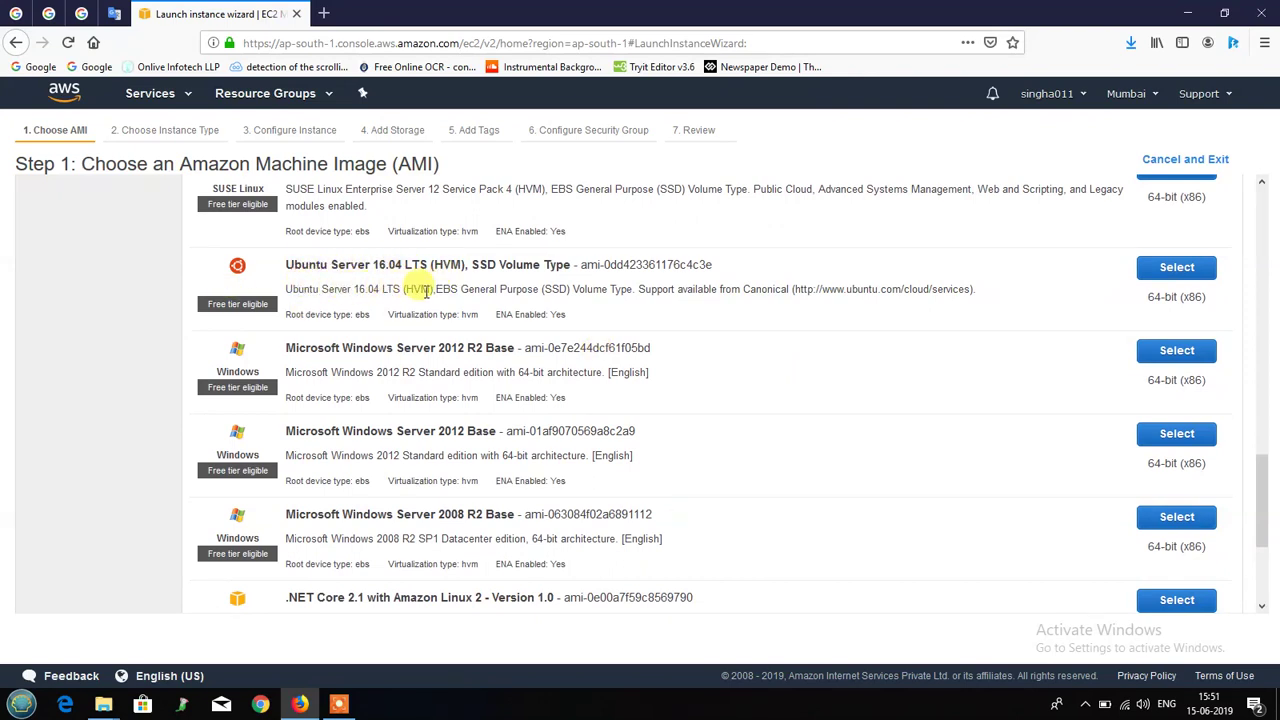
pyautogui.click(1174, 270)
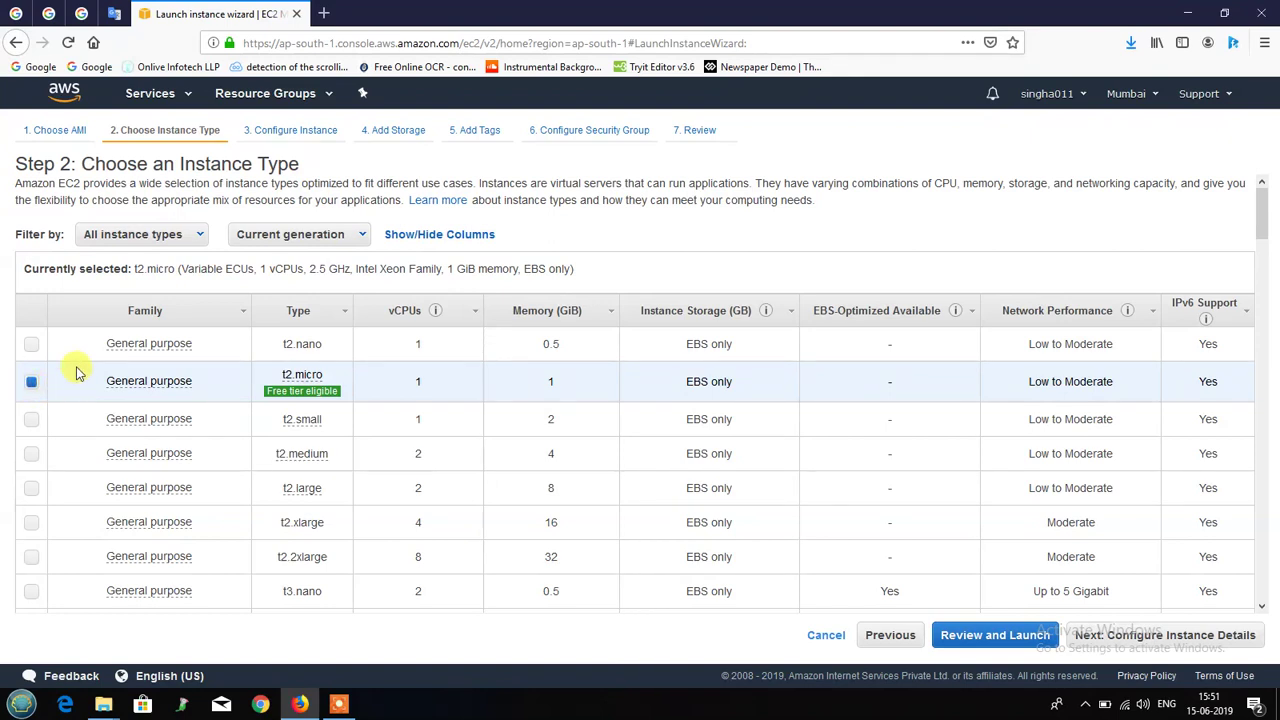
# Keep the free-tier eligible t2.micro instance type and continue to the instance details configuration
pyautogui.moveTo(140, 388)
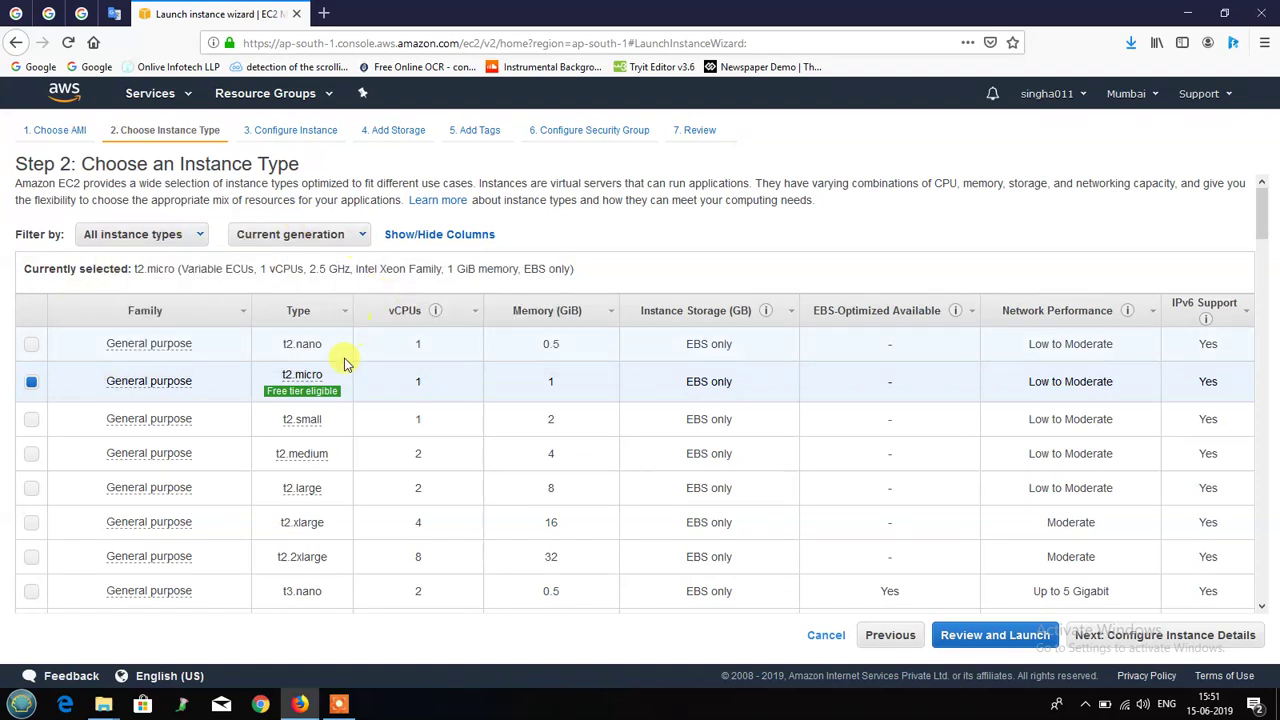
pyautogui.moveTo(302, 374)
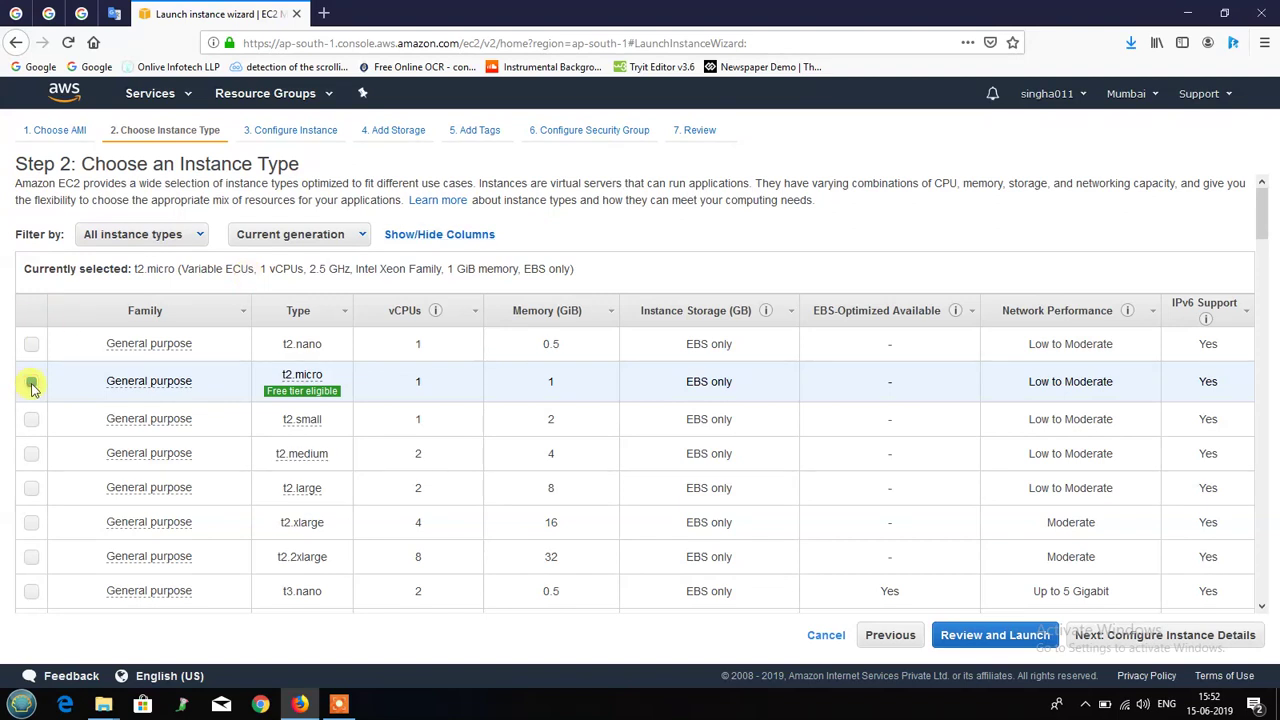
pyautogui.click(1150, 637)
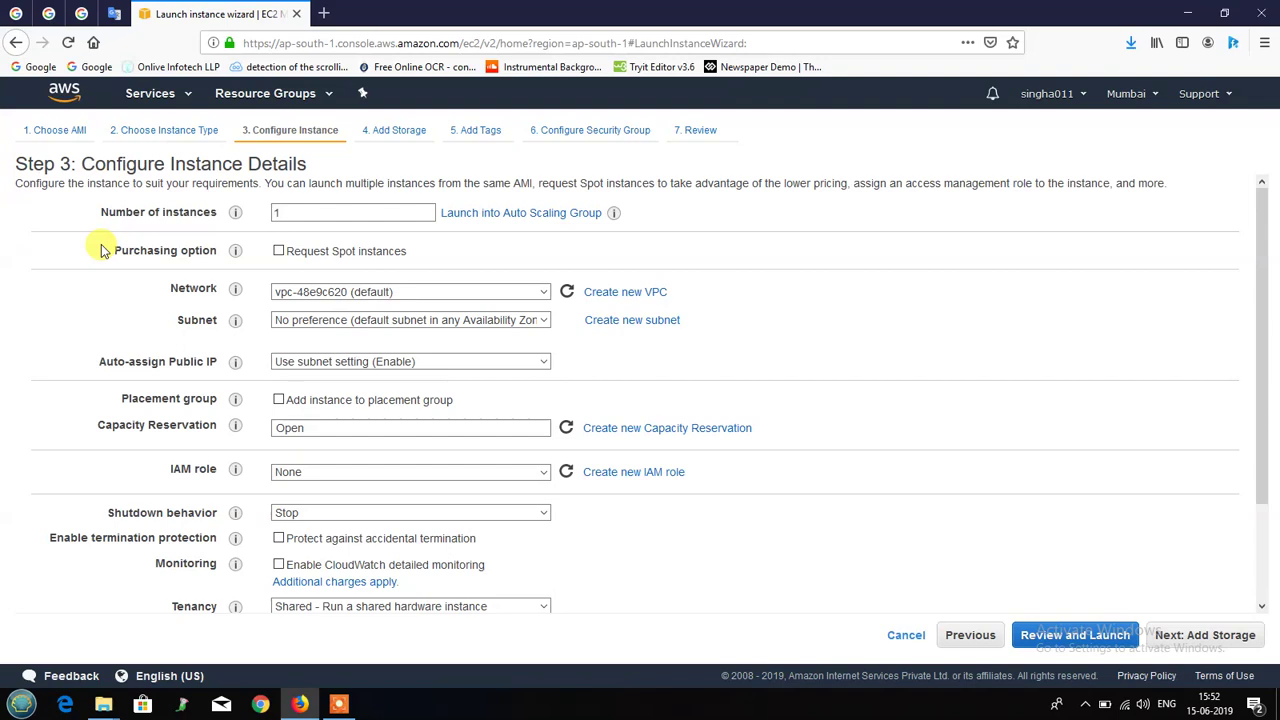
# Review the instance details, including the number of instances and public IP assignment, keep the defaults and continue to the storage settings
pyautogui.doubleClick(275, 212)
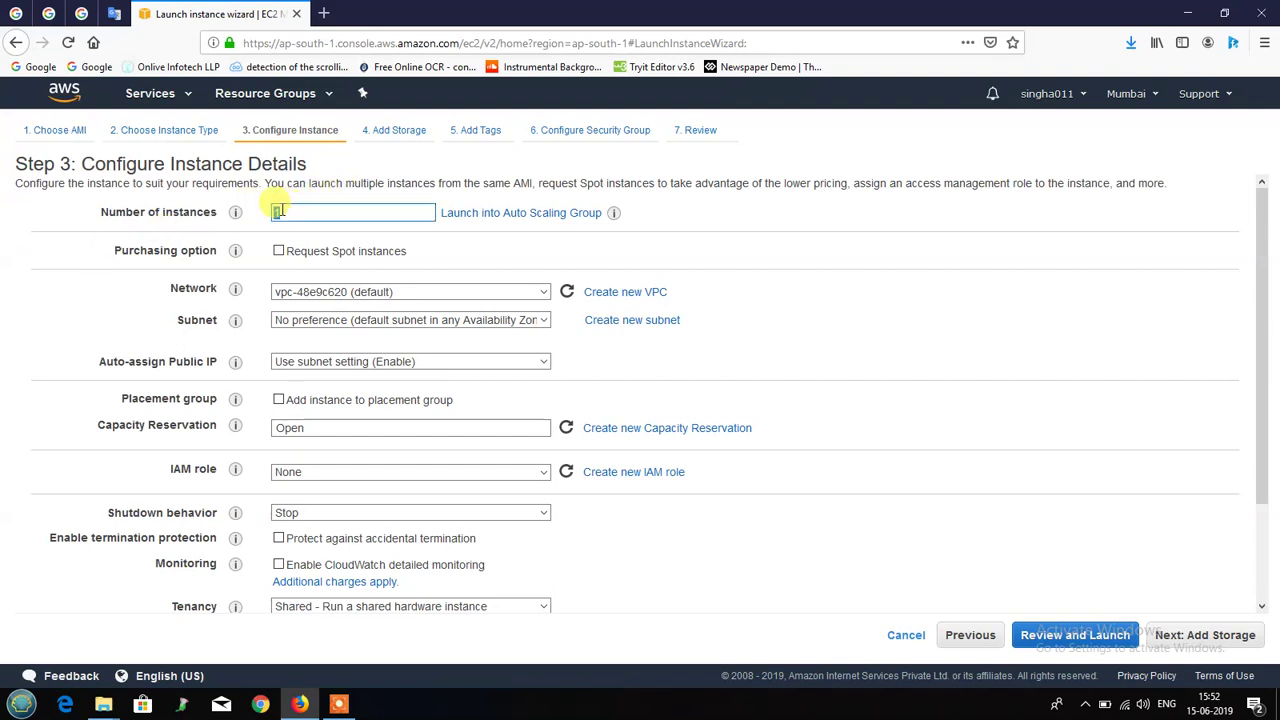
pyautogui.click(18, 307)
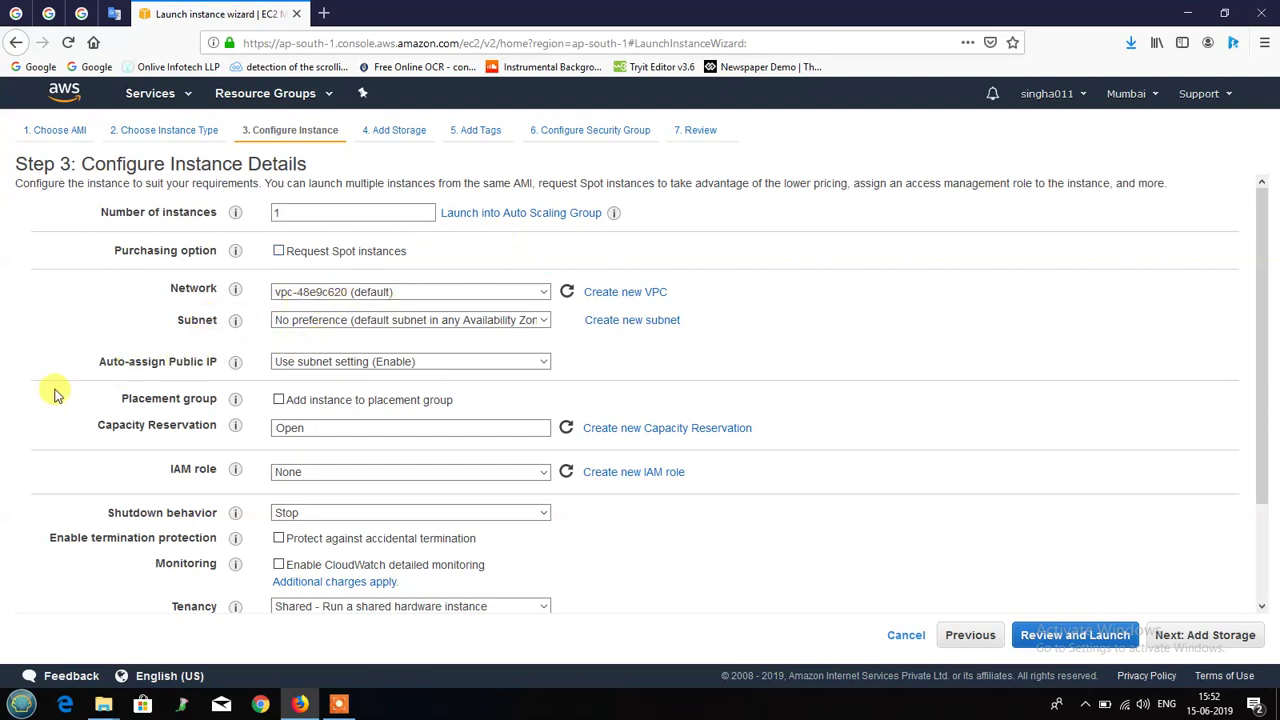
pyautogui.click(313, 363)
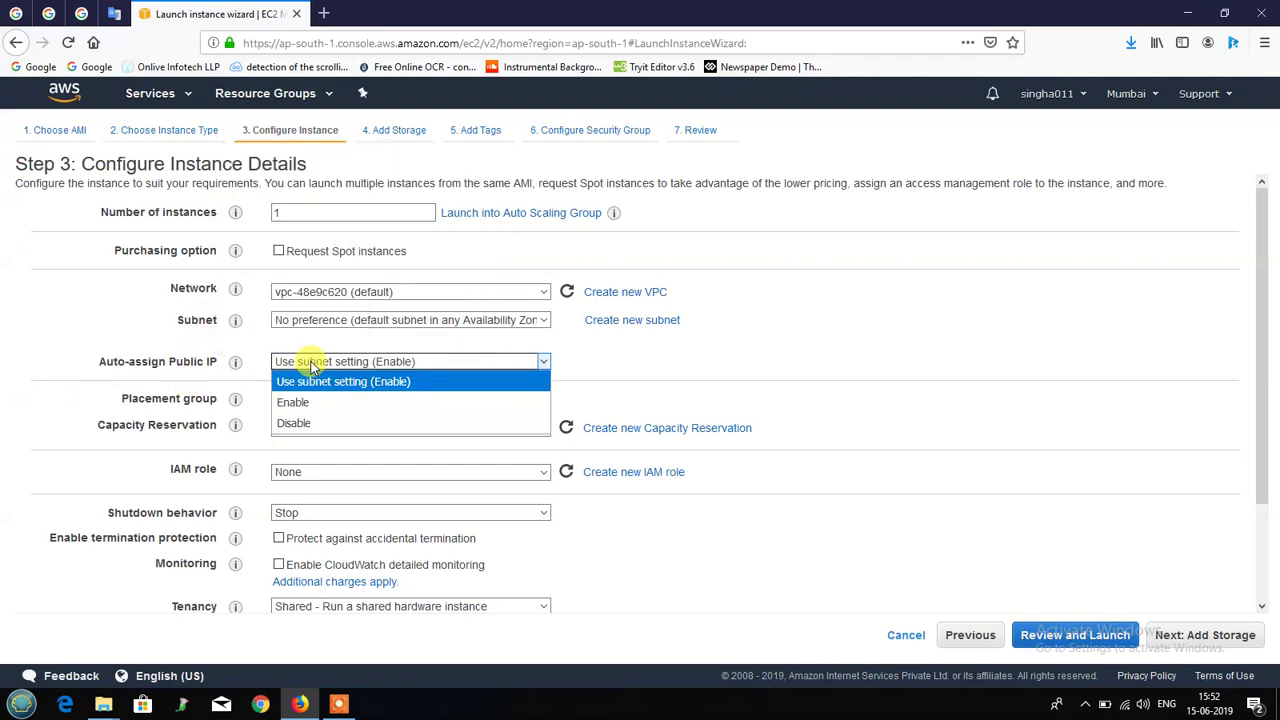
pyautogui.click(313, 363)
pyautogui.click(313, 363)
pyautogui.click(313, 363)
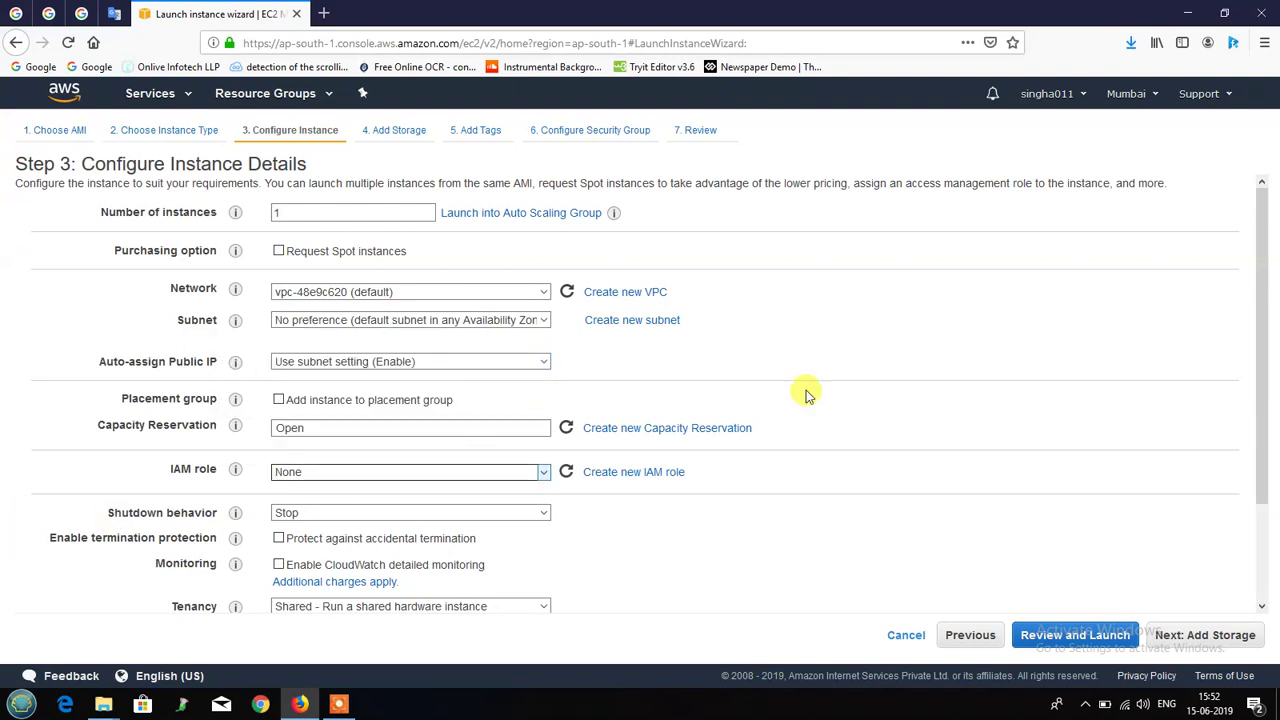
pyautogui.scroll(-3, 808, 395)
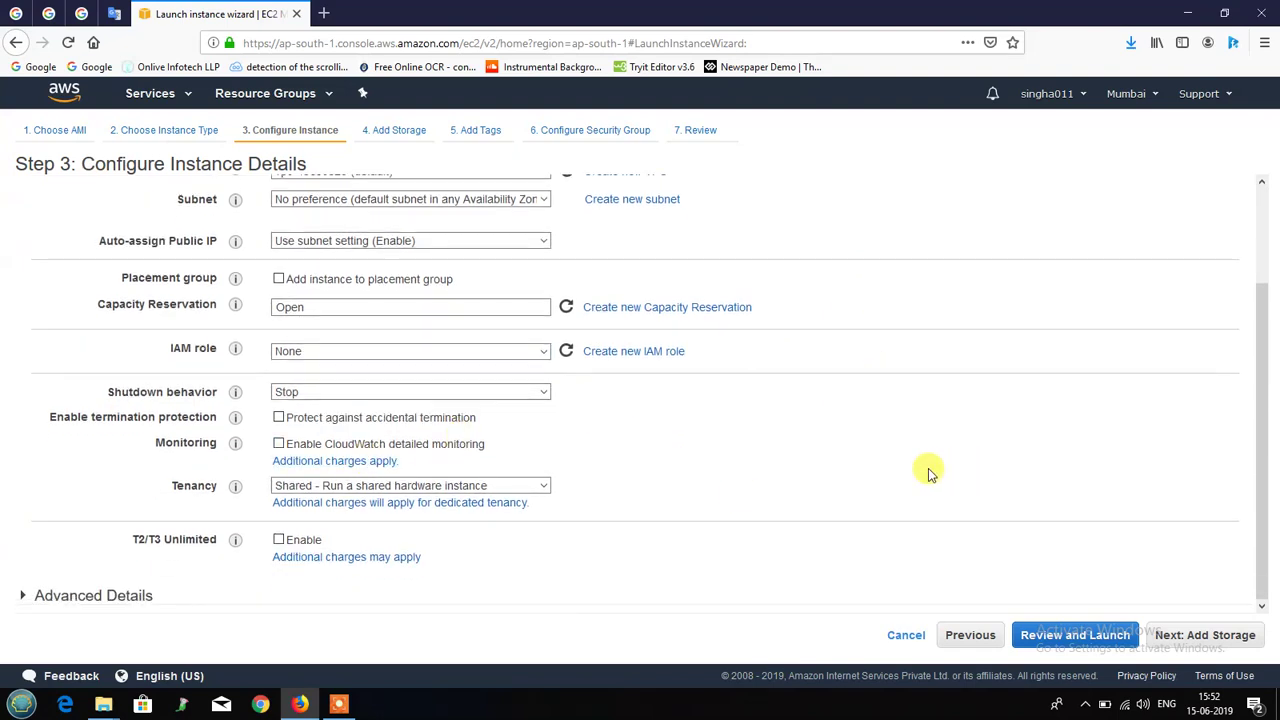
pyautogui.scroll(3, 928, 473)
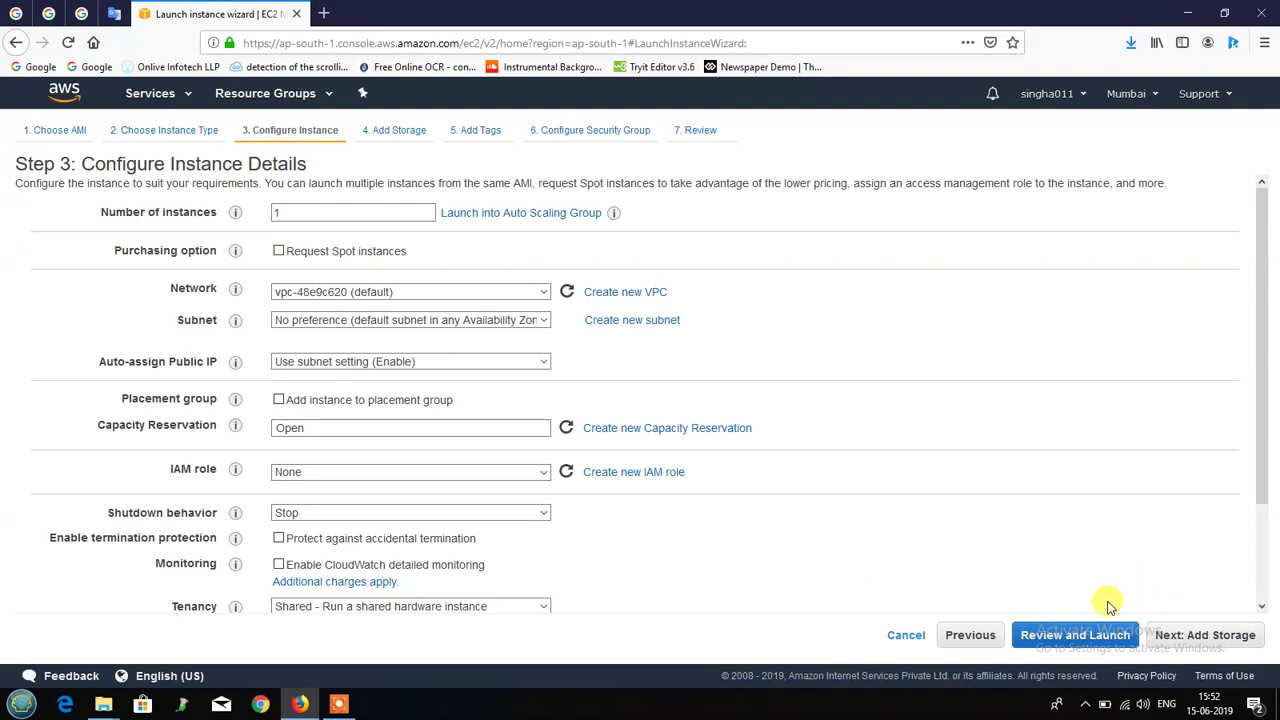
pyautogui.click(1168, 642)
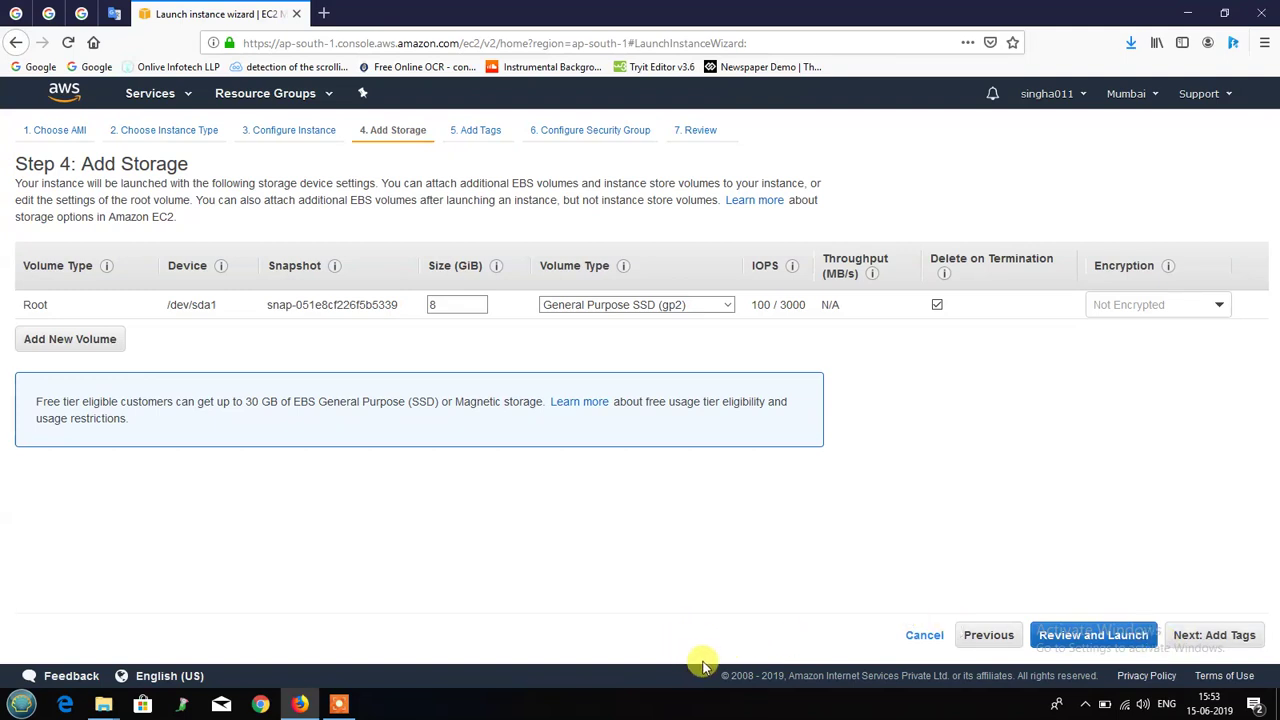
# Check the root volume size, keep the default 8 GiB General Purpose SSD (gp2) storage and continue to the tags
pyautogui.click(432, 305)
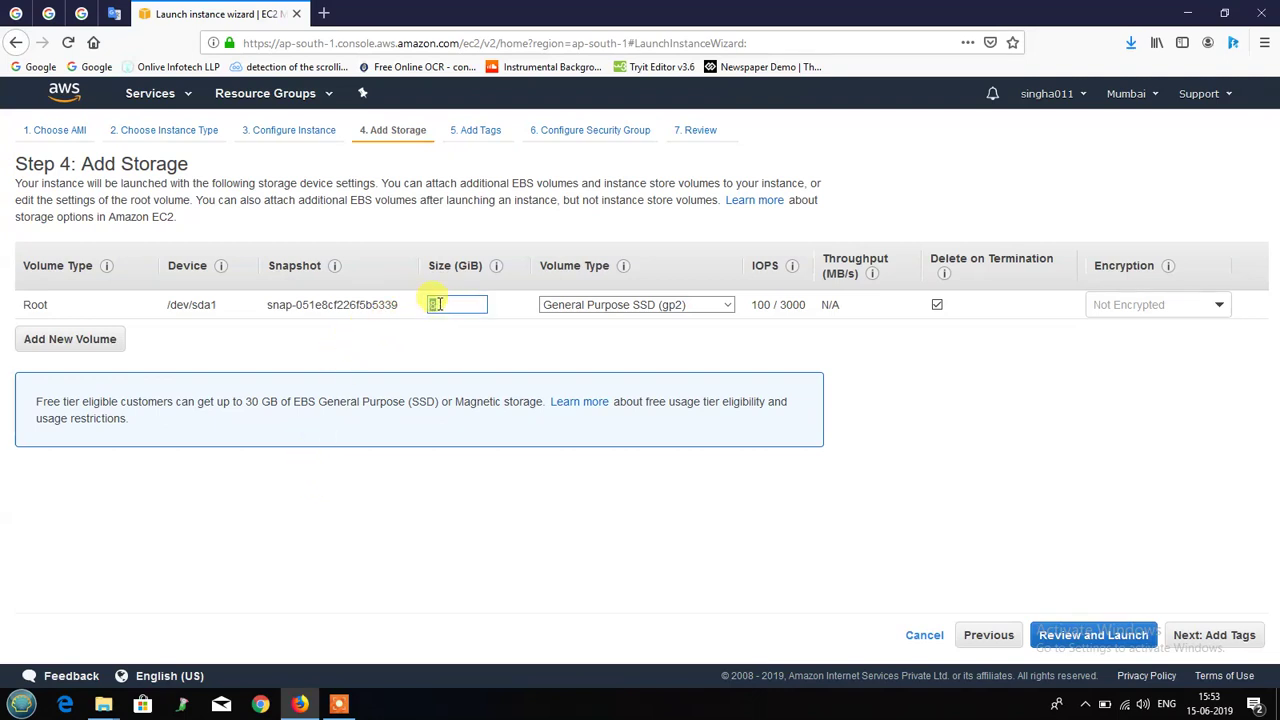
pyautogui.click(418, 336)
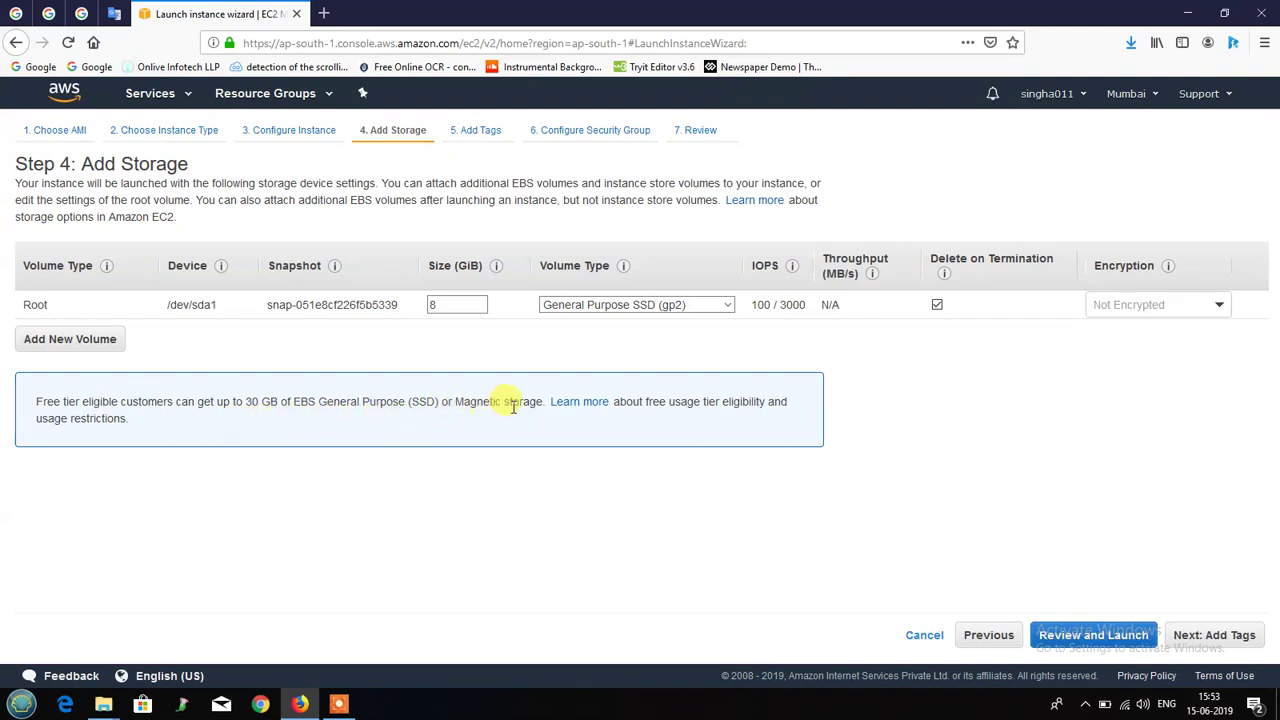
pyautogui.doubleClick(438, 304)
pyautogui.click(1217, 638)
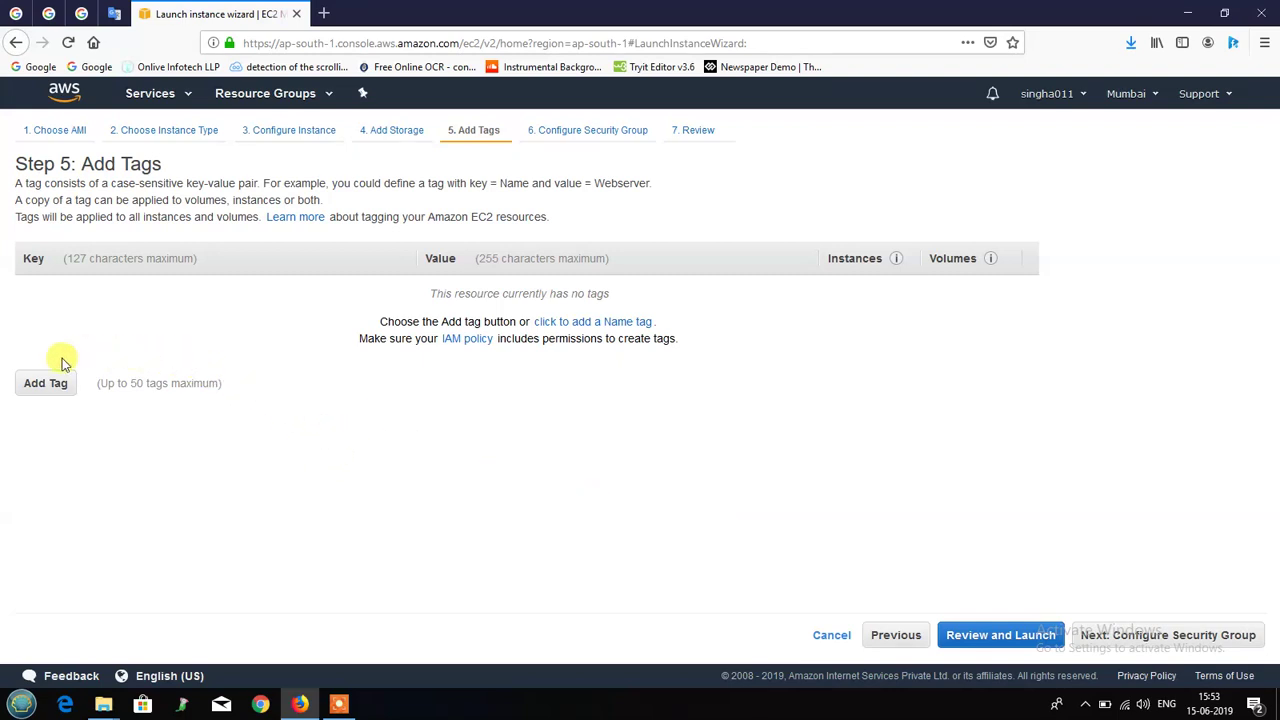
# Add a tag with key MyFirstInstance and value Instance1 for instances and volumes, and continue to the security group settings
pyautogui.click(37, 384)
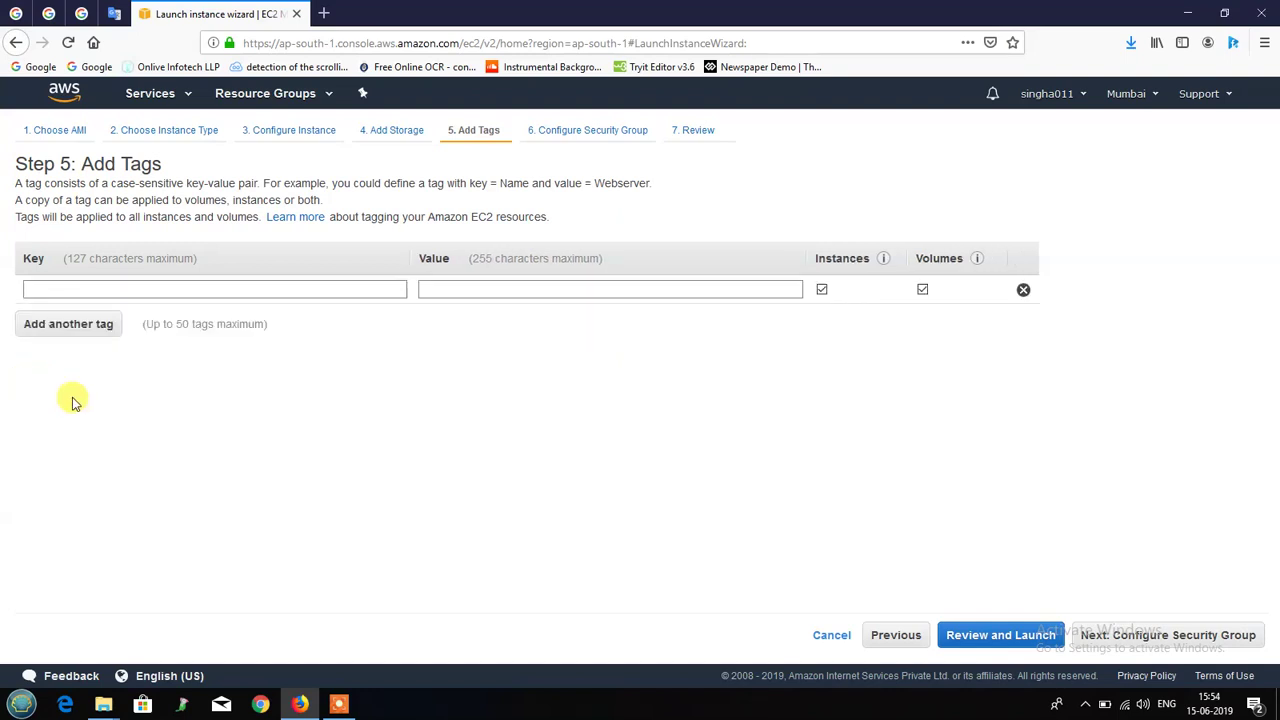
pyautogui.click(280, 292)
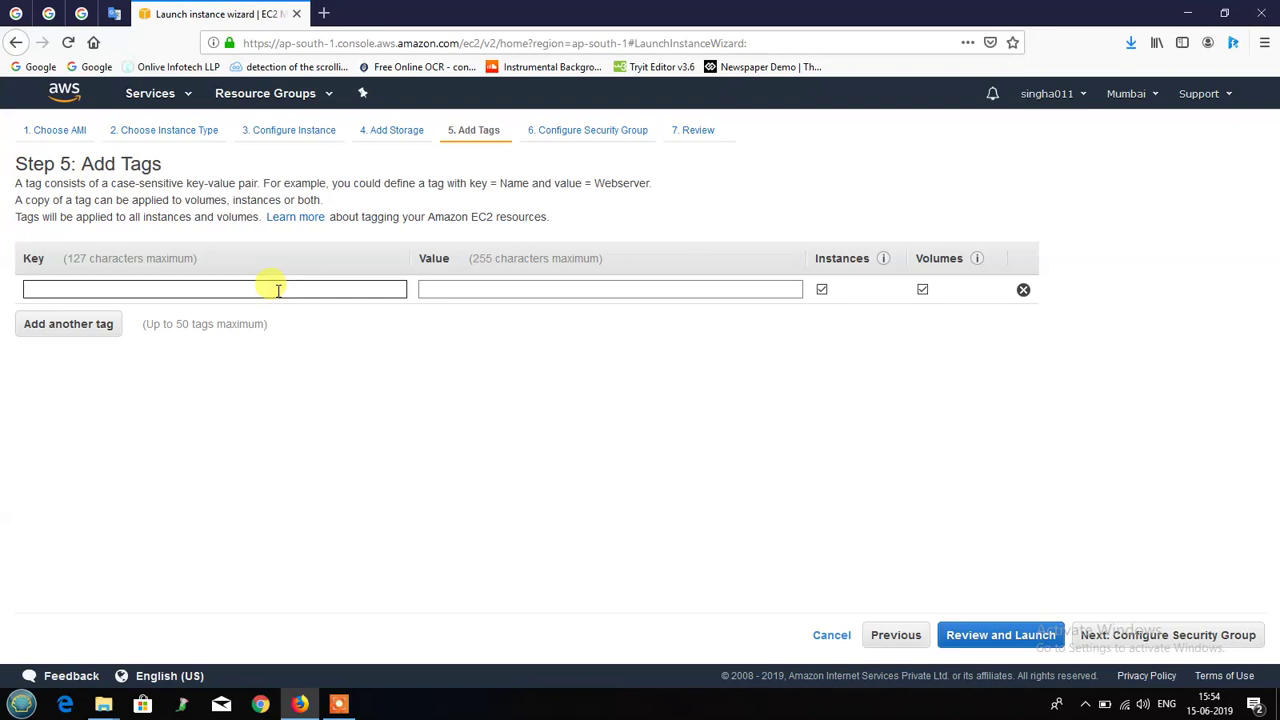
pyautogui.write('MyFirstInstance')
pyautogui.click(428, 289)
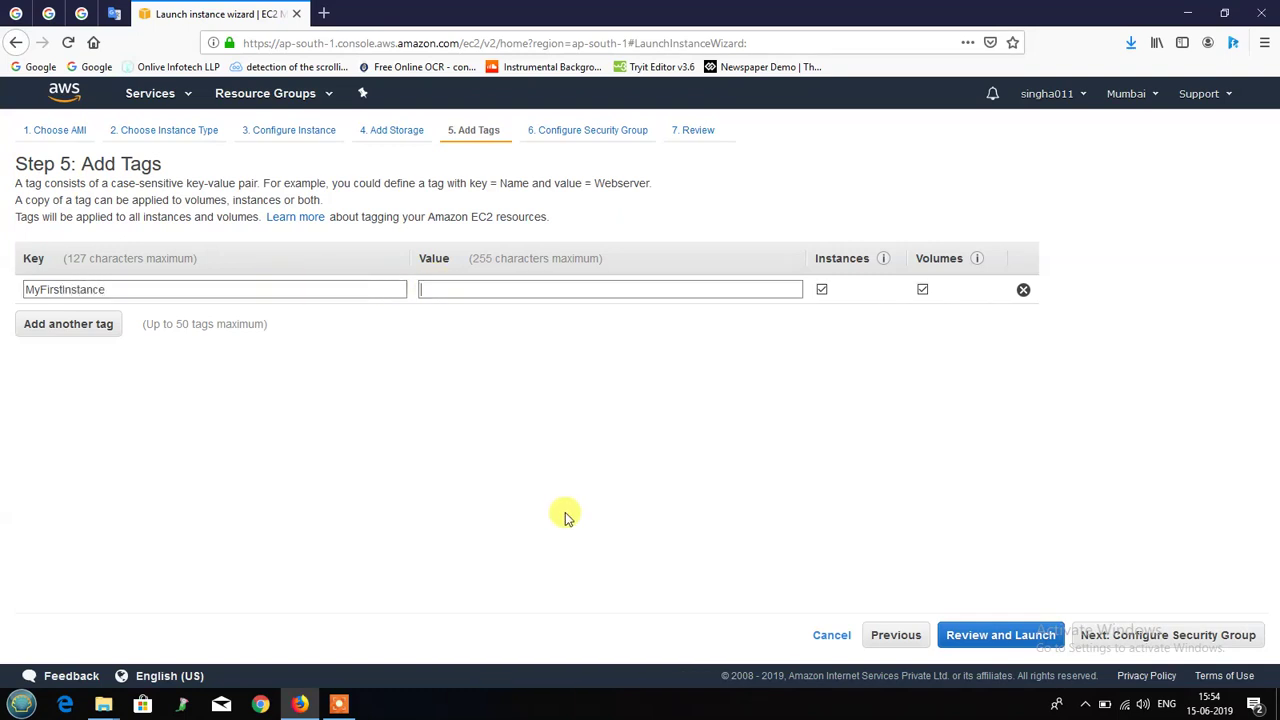
pyautogui.write('Instance1')
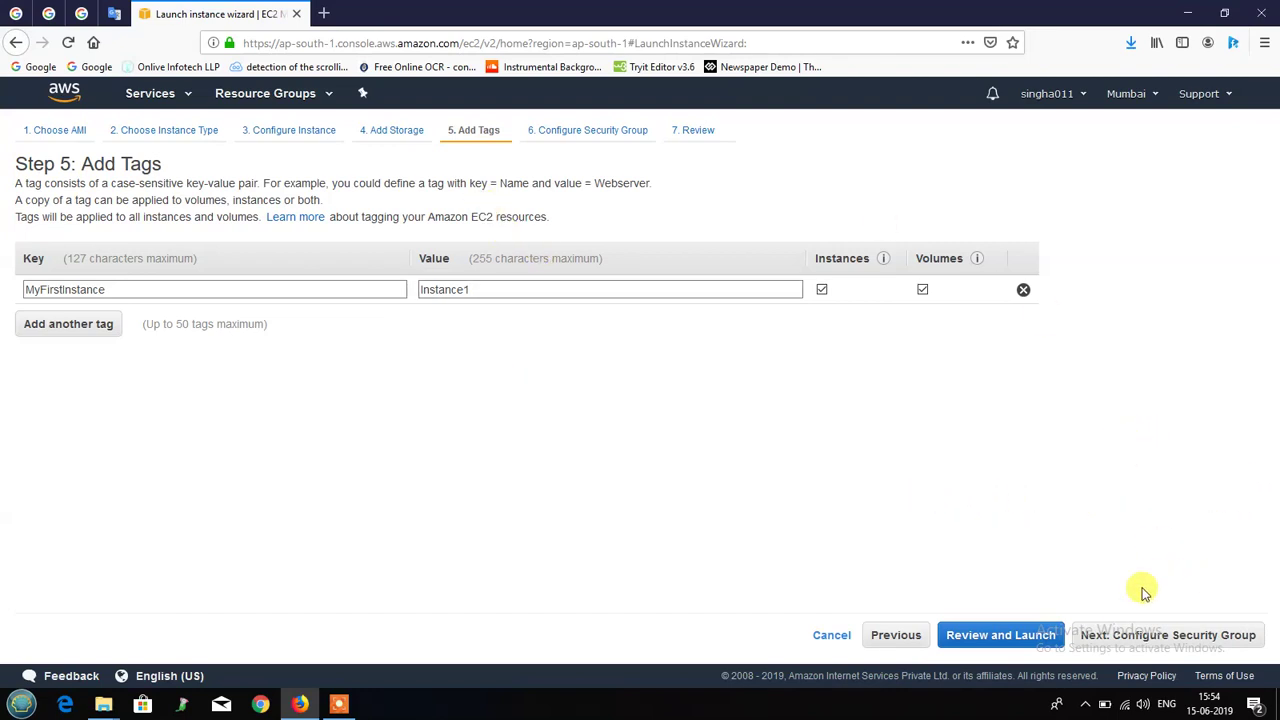
pyautogui.click(1170, 640)
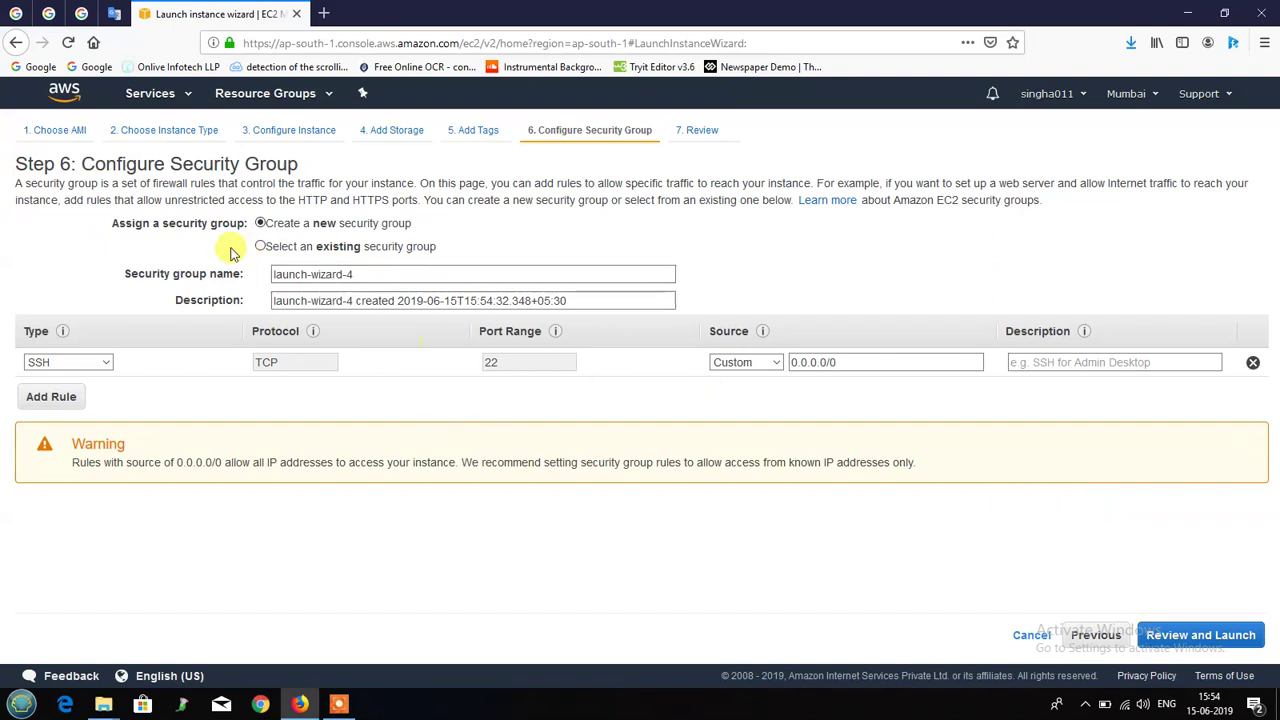
# Look at the existing security groups, keep the option to create a new one with its default SSH rule, and continue to the launch review
pyautogui.click(261, 247)
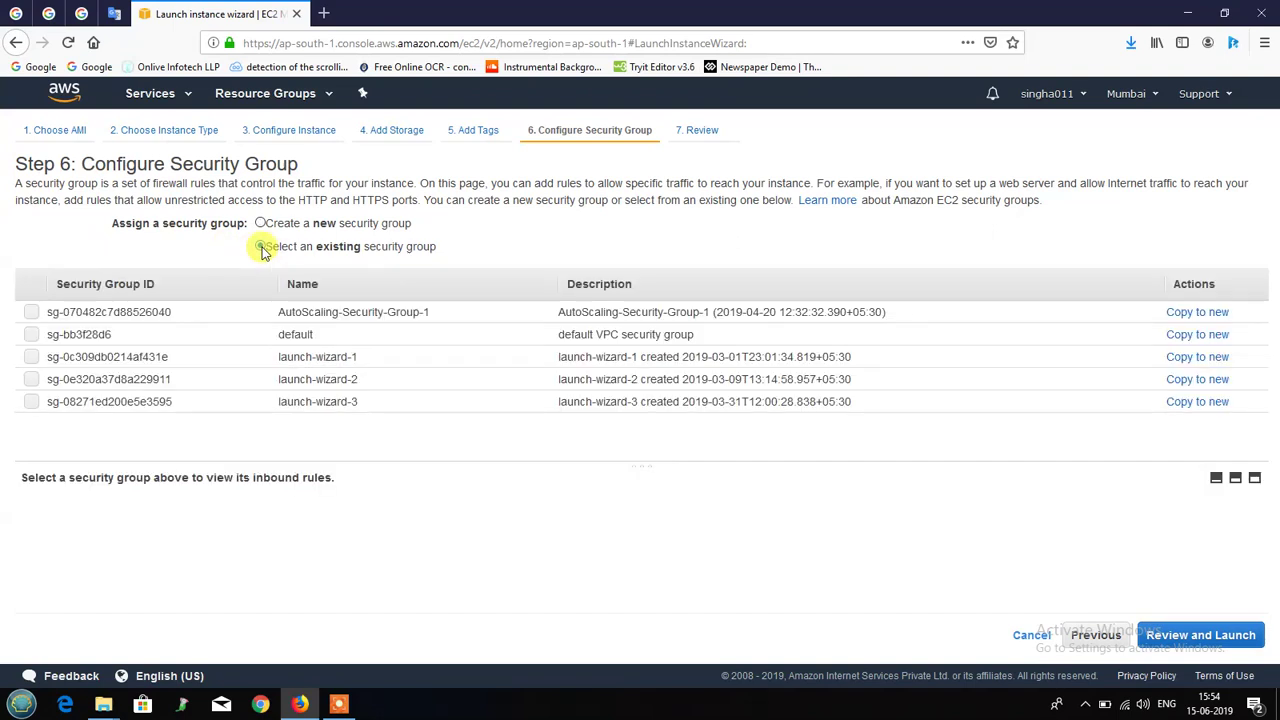
pyautogui.click(260, 223)
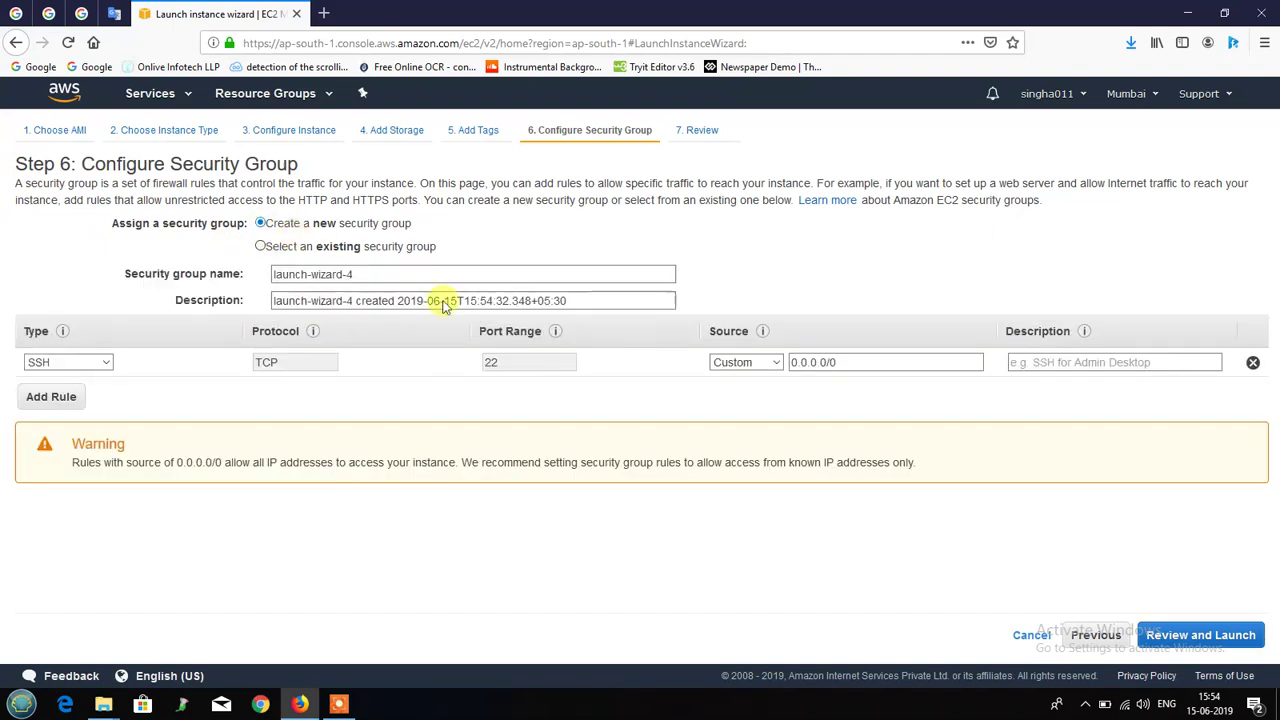
pyautogui.click(1205, 636)
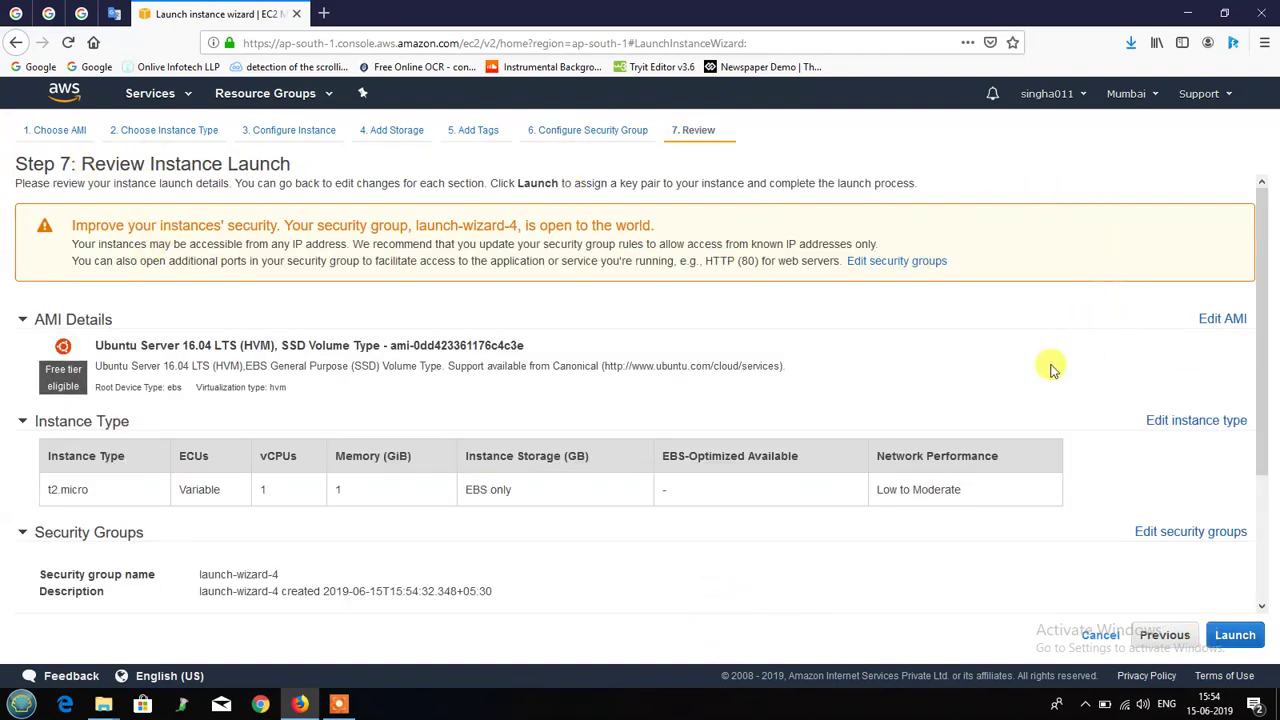
# Examine the AMI details, instance type and security group sections of the launch review, leaving each one collapsed
pyautogui.click(50, 328)
pyautogui.click(45, 356)
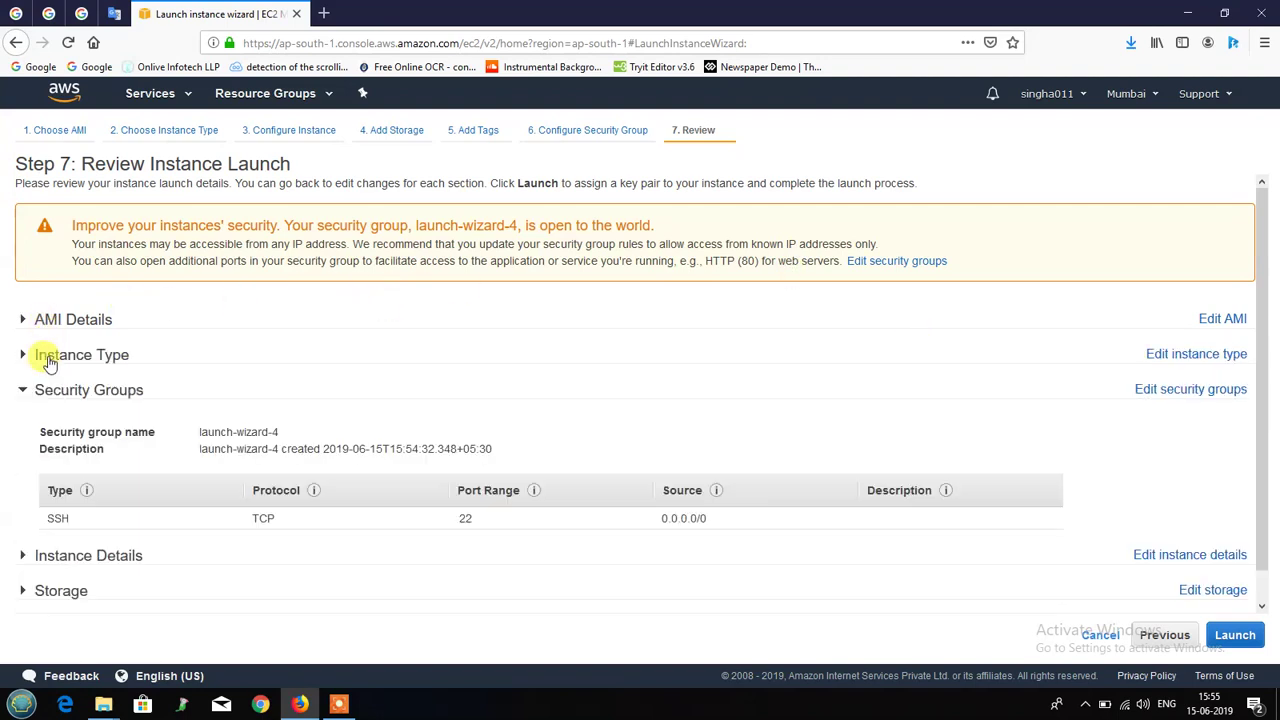
pyautogui.click(55, 392)
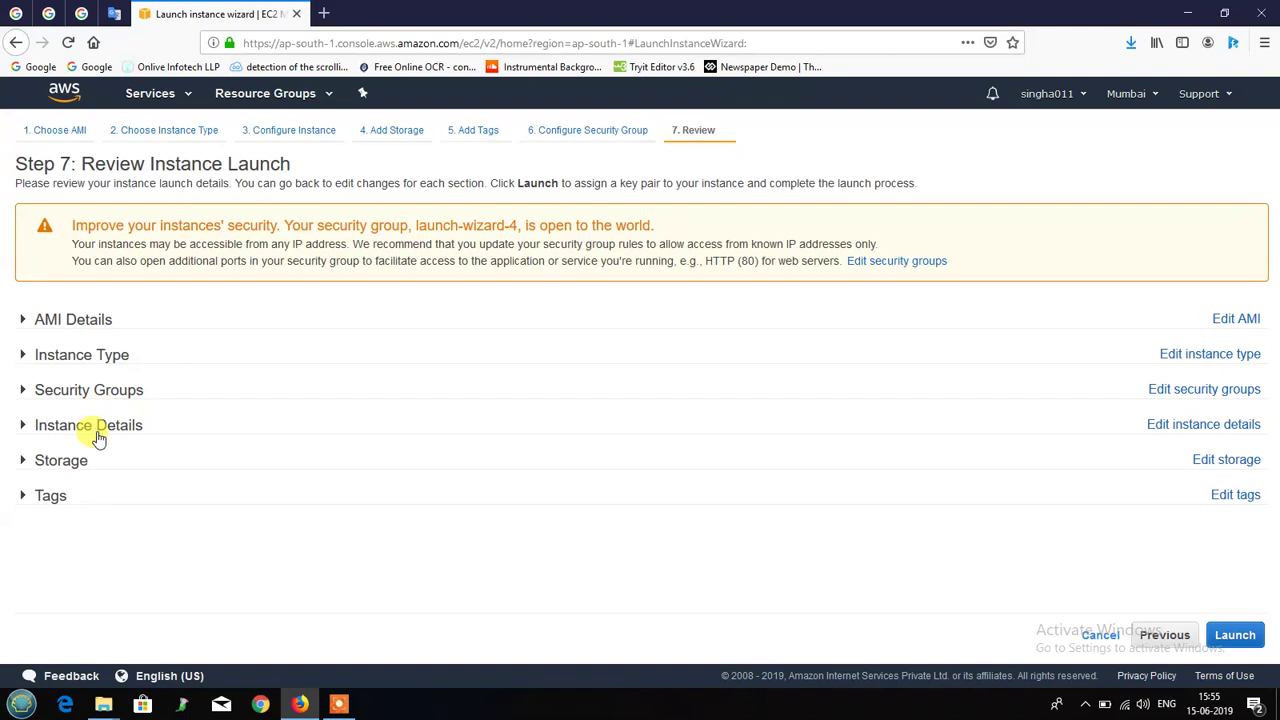
pyautogui.click(64, 319)
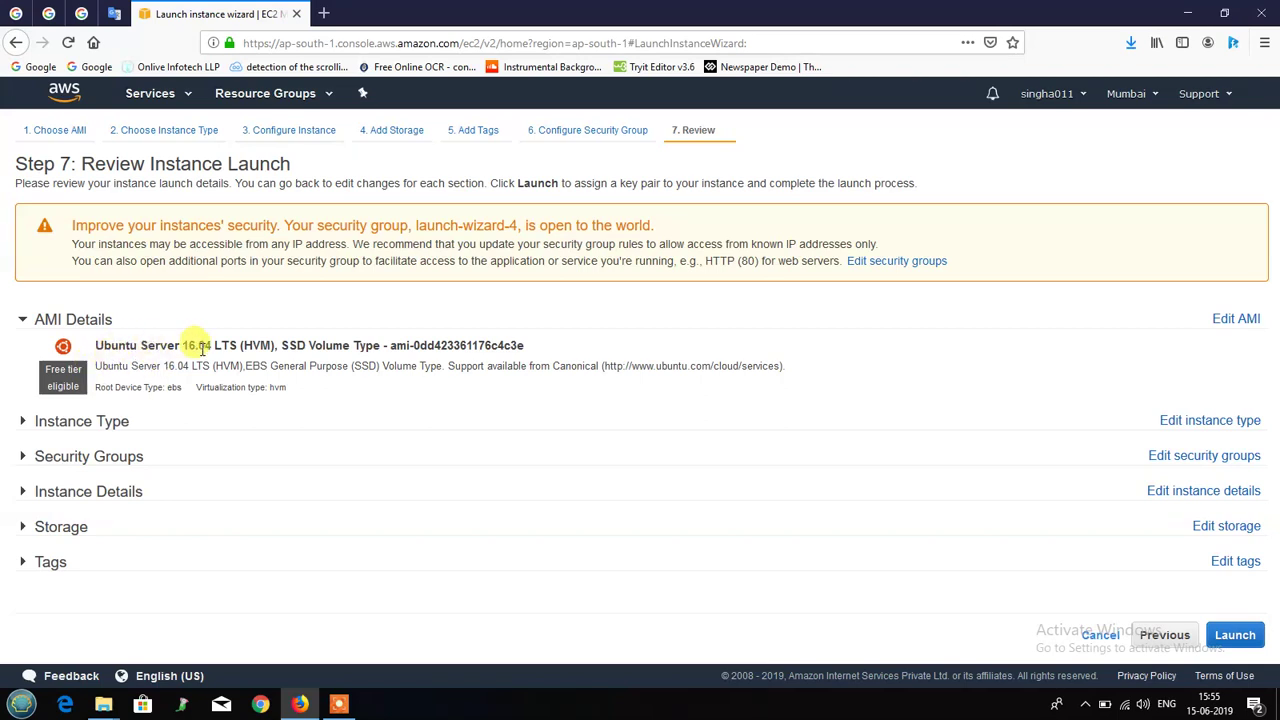
pyautogui.click(70, 320)
pyautogui.click(82, 358)
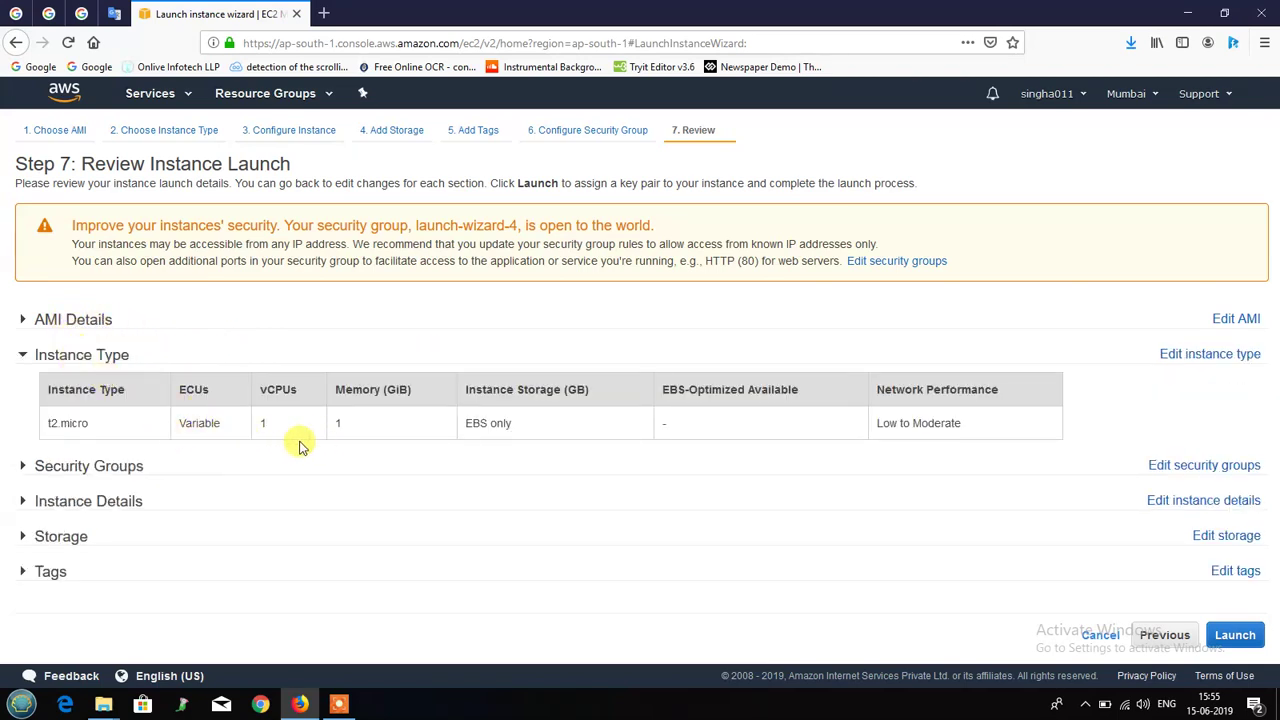
pyautogui.click(82, 362)
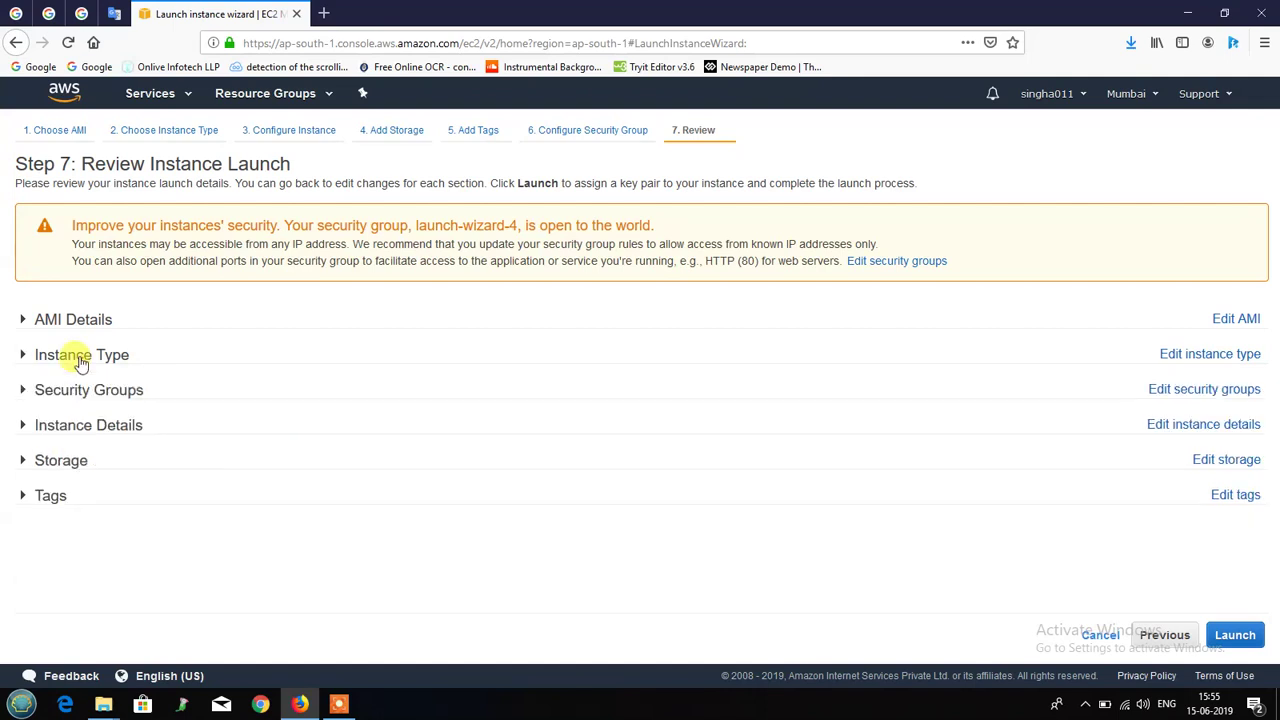
pyautogui.click(90, 390)
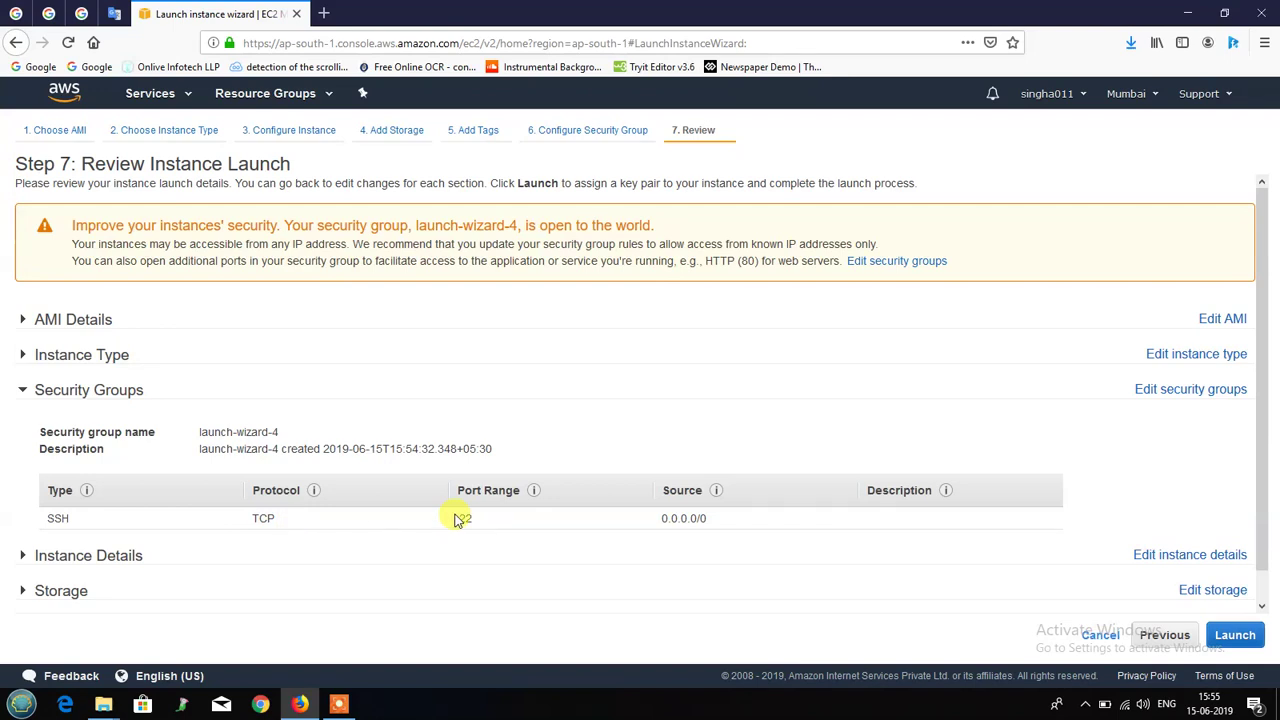
pyautogui.click(72, 392)
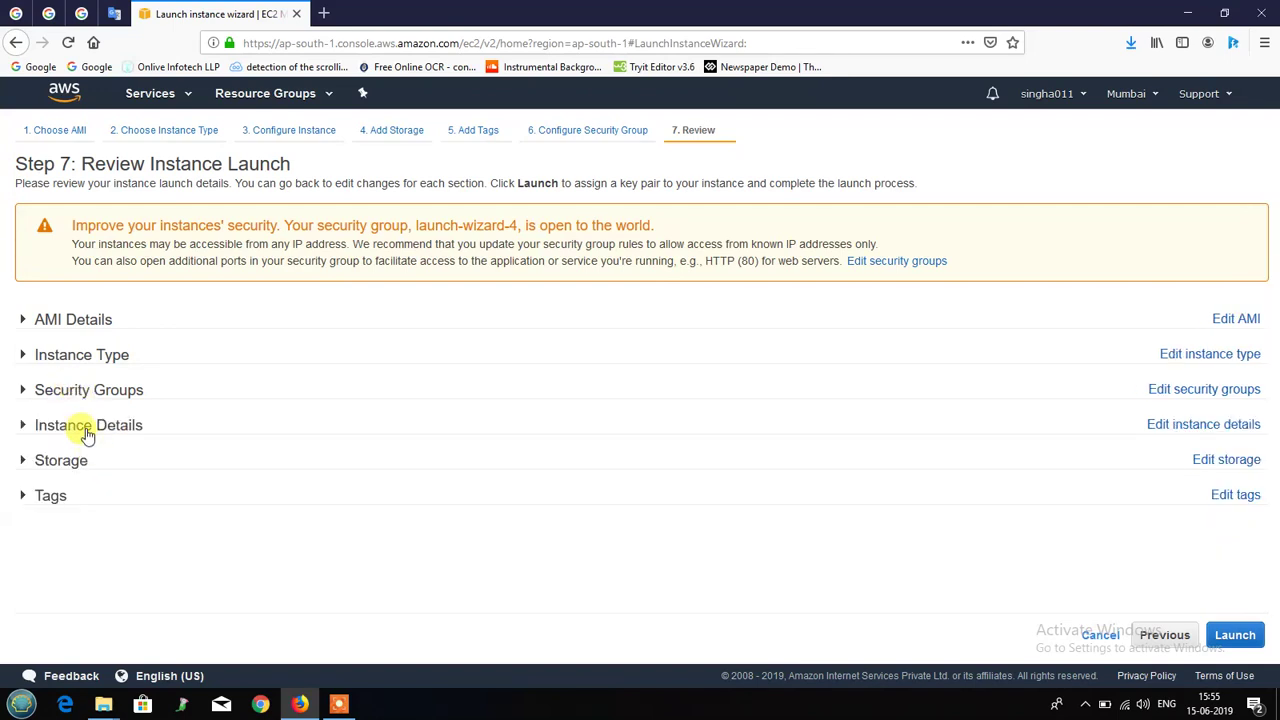
# Examine the instance details, storage and tags sections of the launch review, leaving each one collapsed
pyautogui.click(80, 425)
pyautogui.scroll(-2, 150, 470)
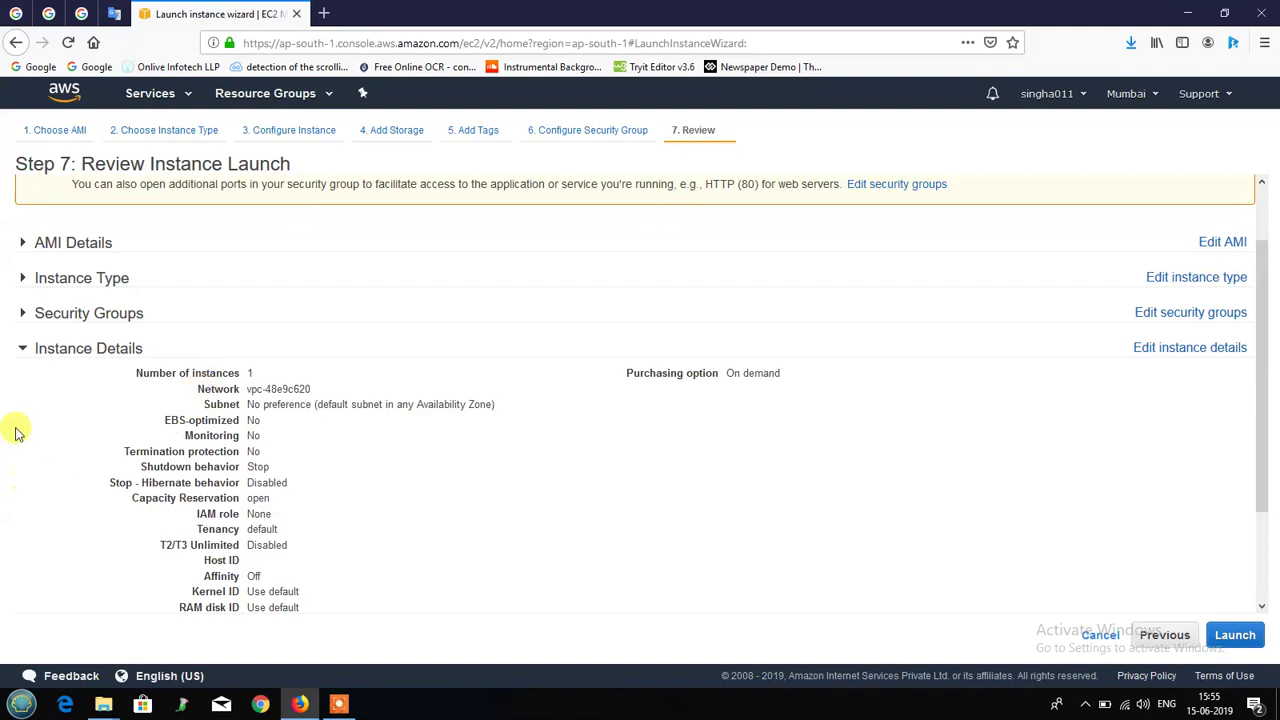
pyautogui.click(40, 347)
pyautogui.click(69, 462)
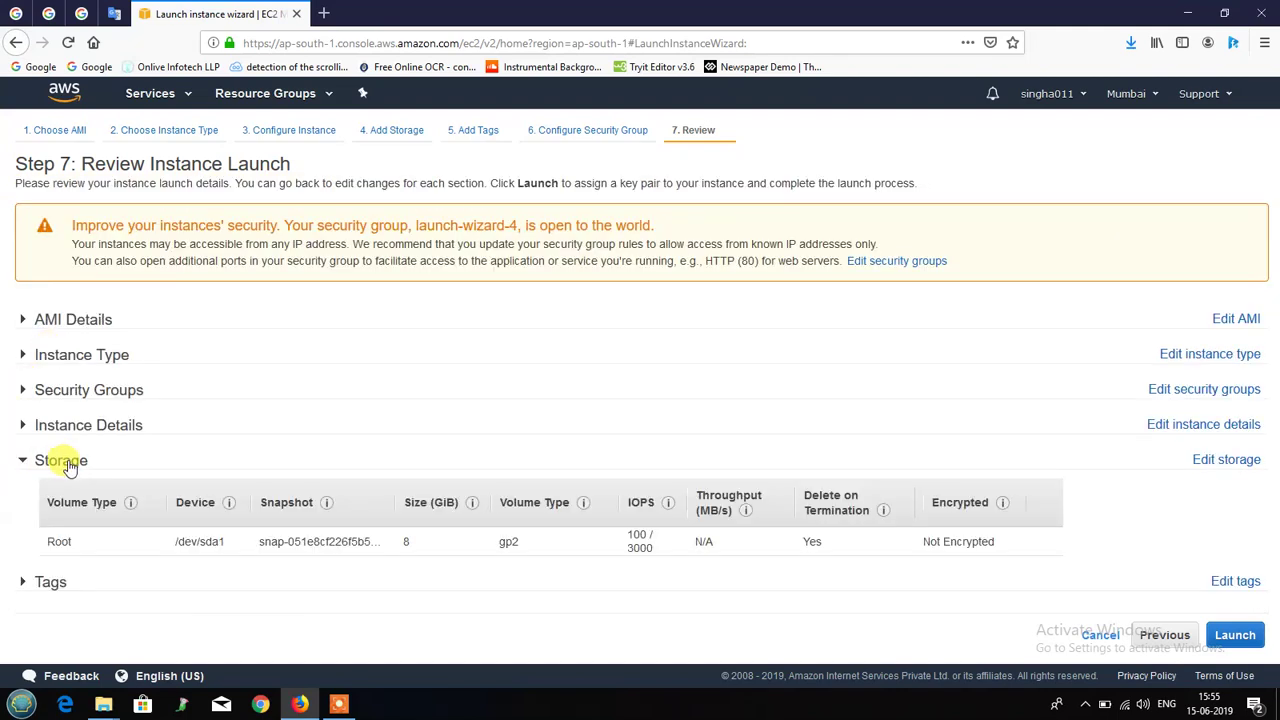
pyautogui.click(52, 460)
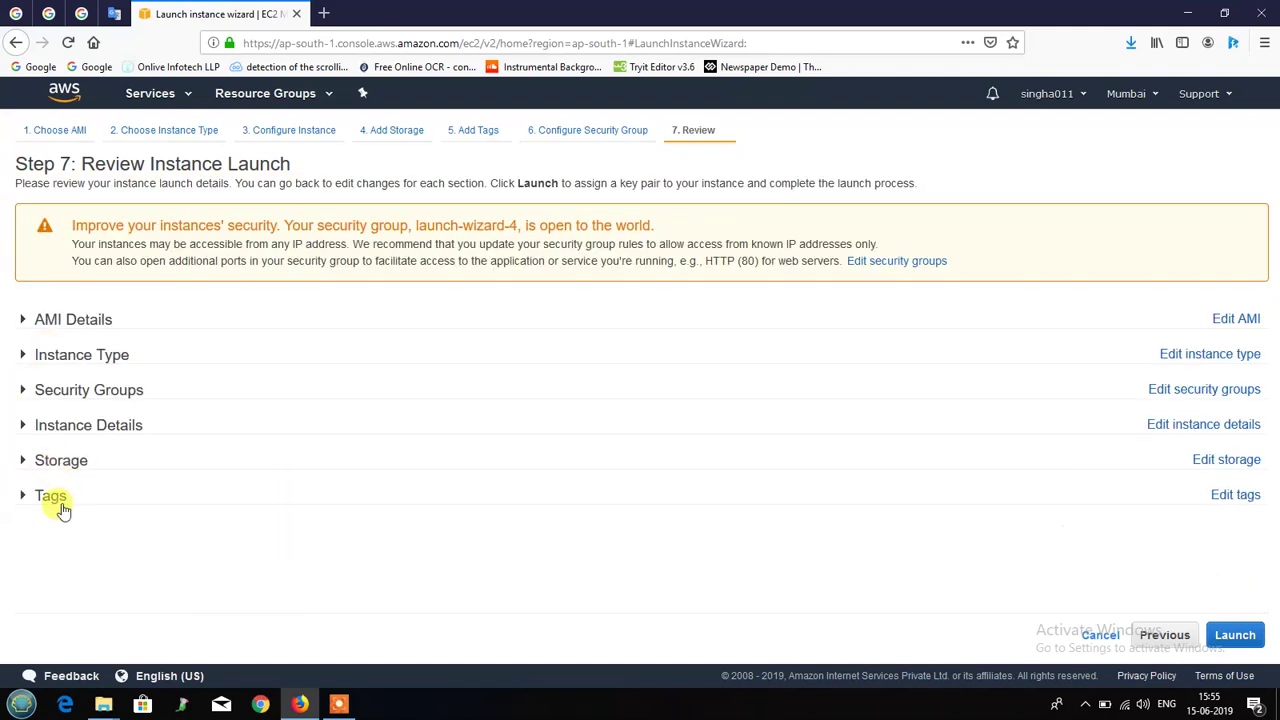
pyautogui.click(55, 496)
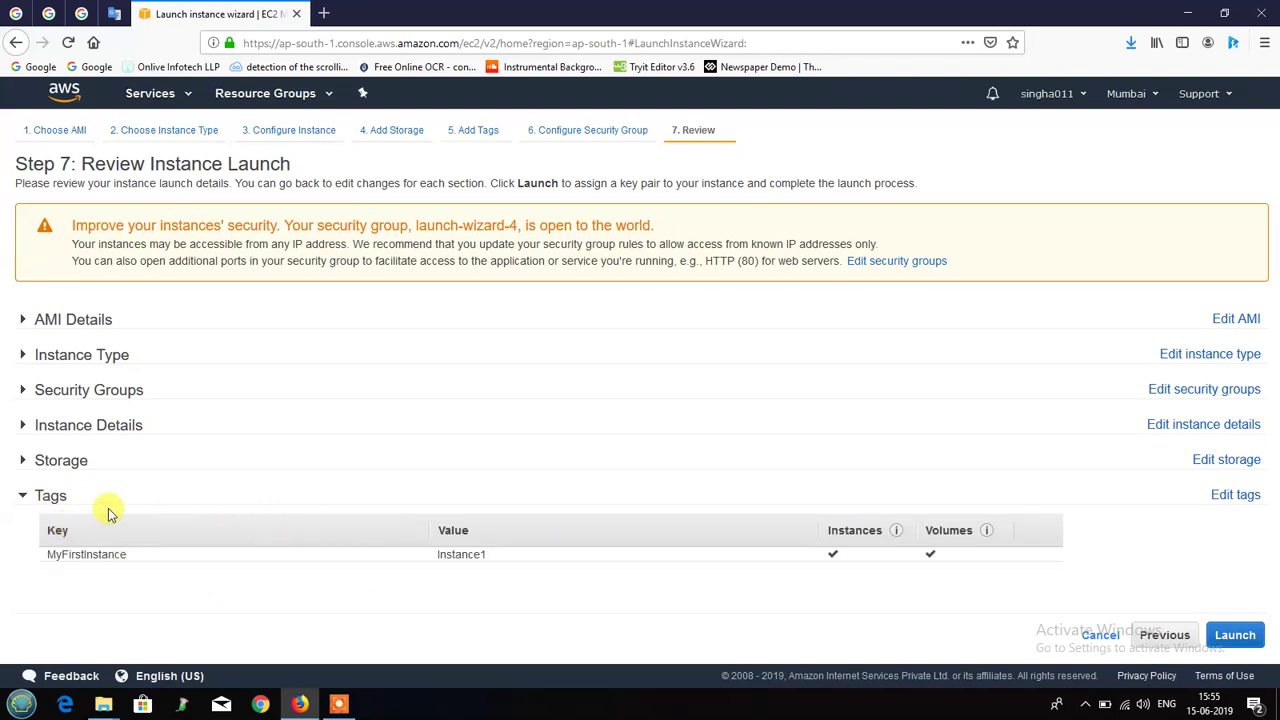
pyautogui.click(55, 496)
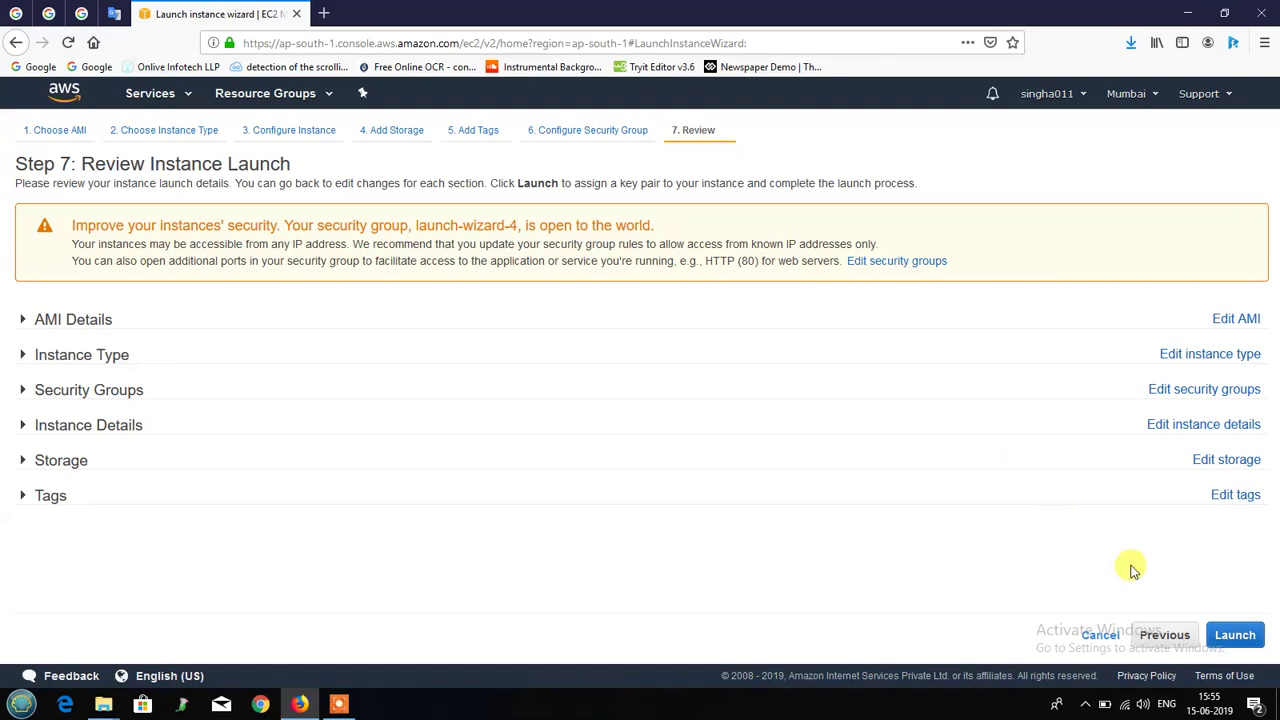
# Launch the instance with a new key pair named Mynewkey, saving its private key file Mynewkey.pem to disk
pyautogui.click(1236, 636)
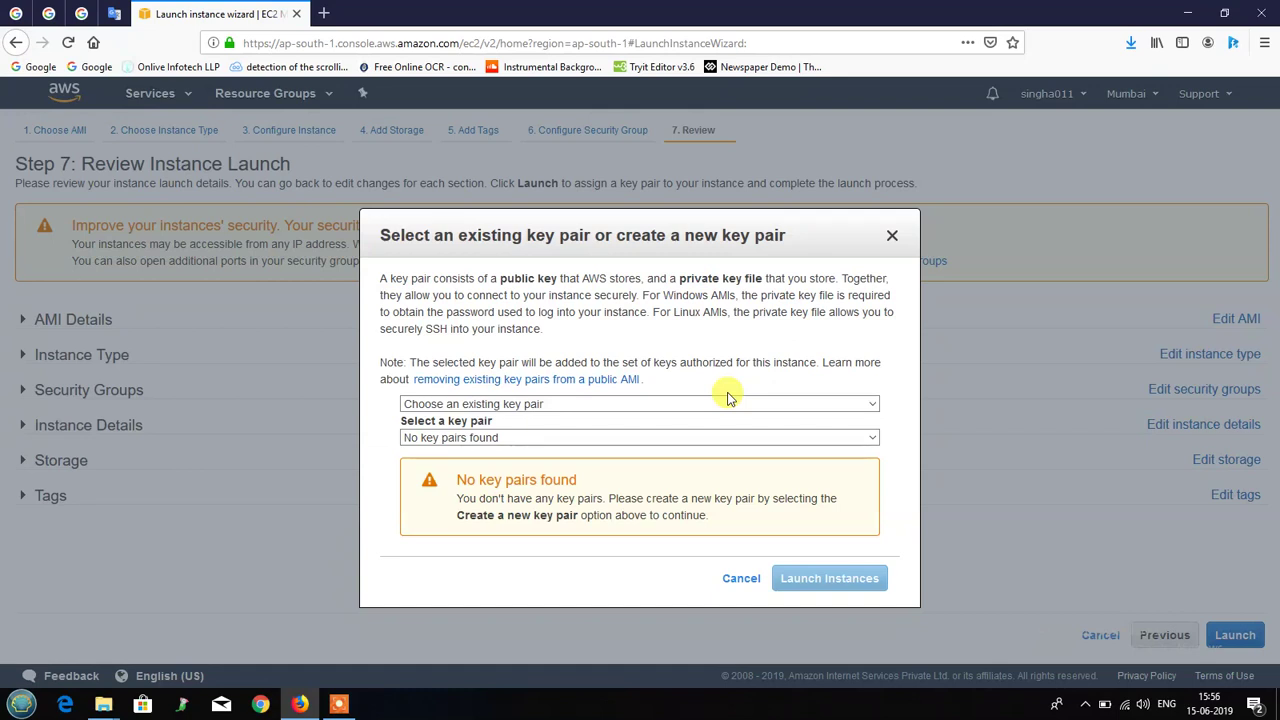
pyautogui.click(565, 412)
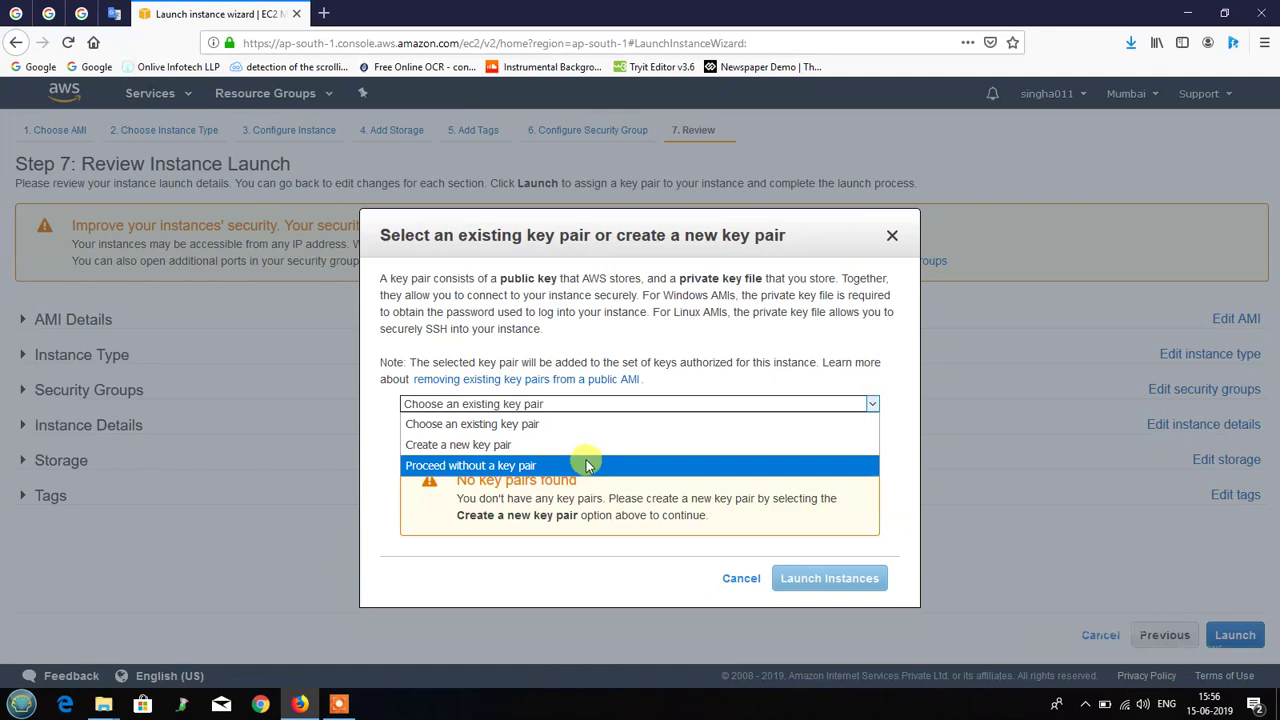
pyautogui.click(580, 451)
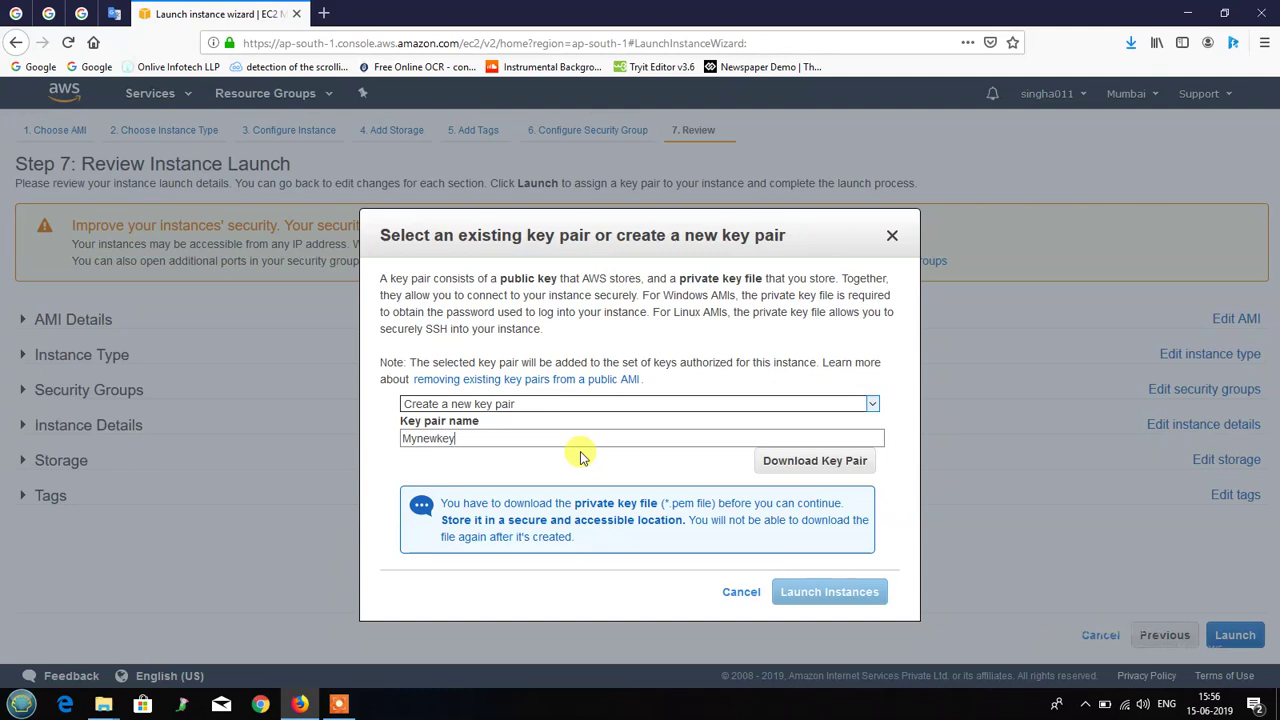
pyautogui.click(818, 461)
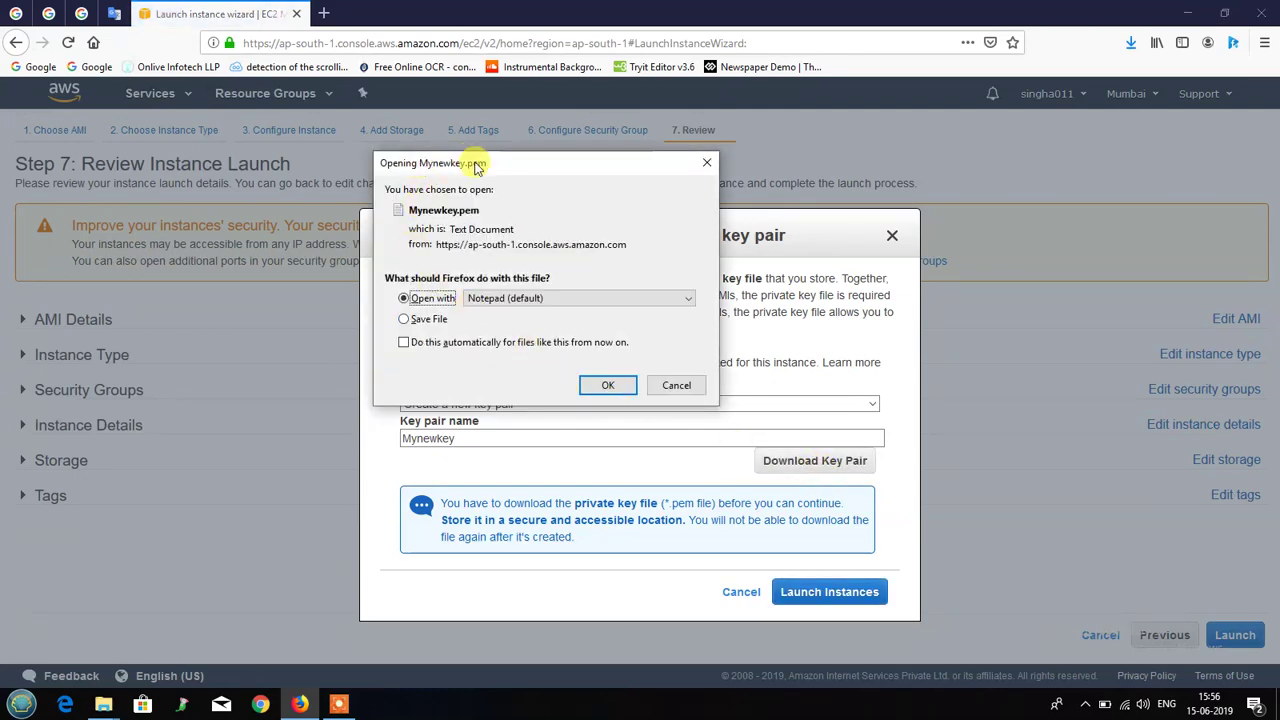
pyautogui.click(404, 319)
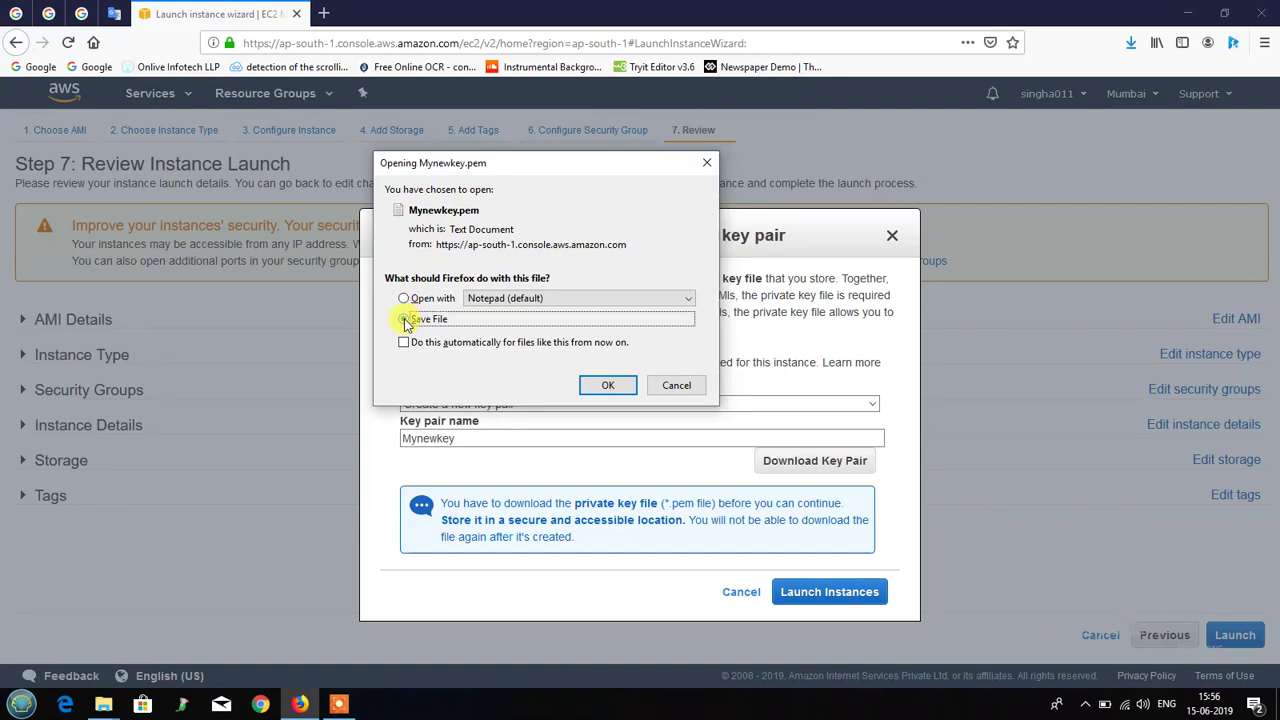
pyautogui.click(594, 389)
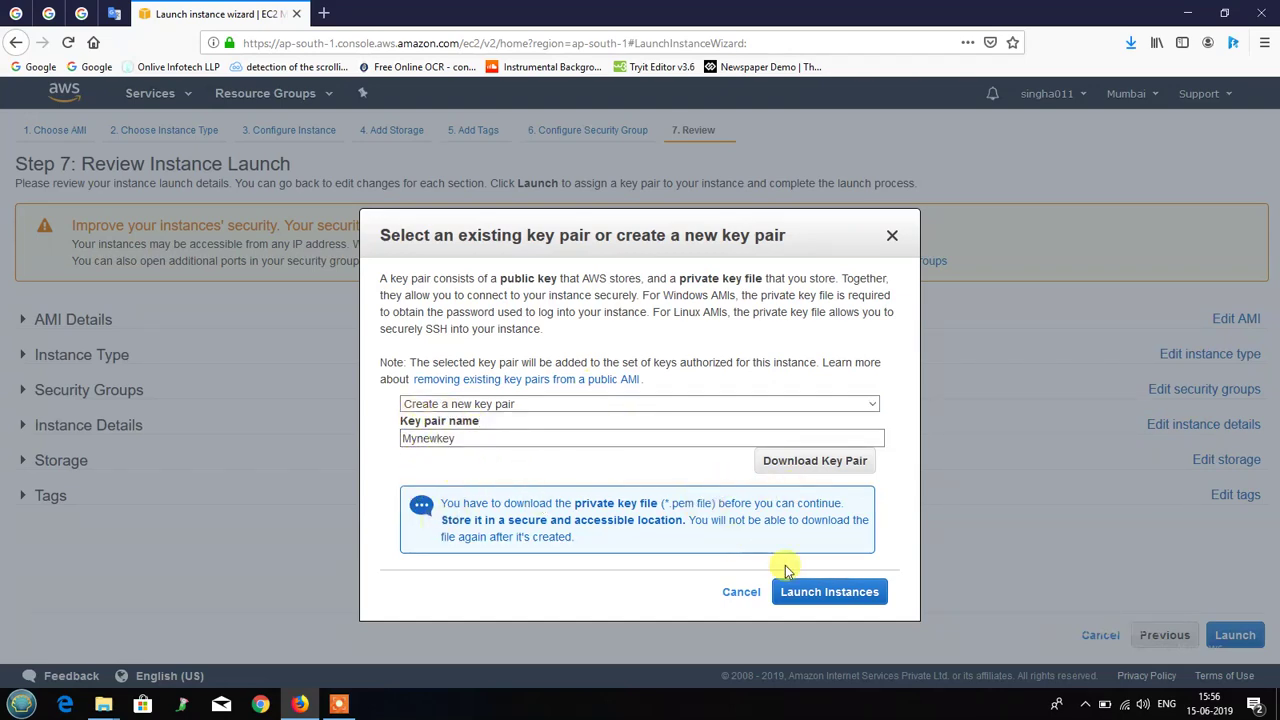
pyautogui.click(838, 592)
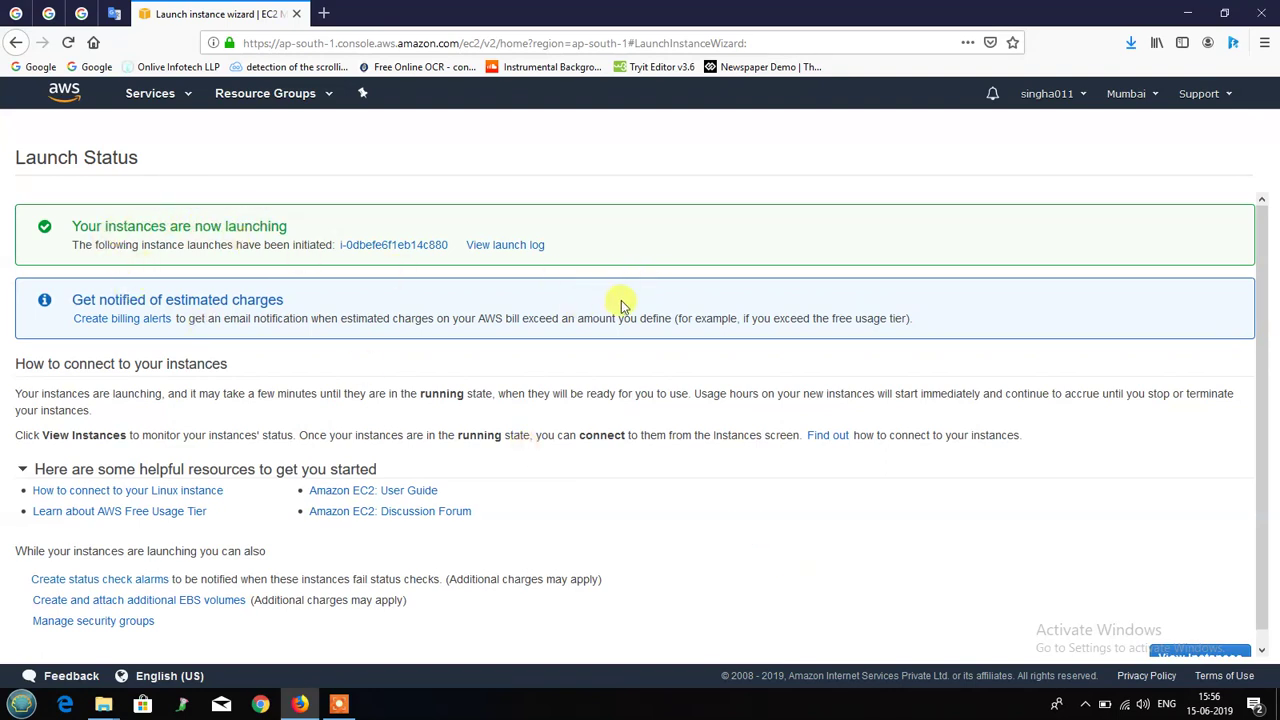
# View the launch log, and open the instances list with an enlarged details pane to inspect the new instance's description
pyautogui.scroll(-1, 692, 397)
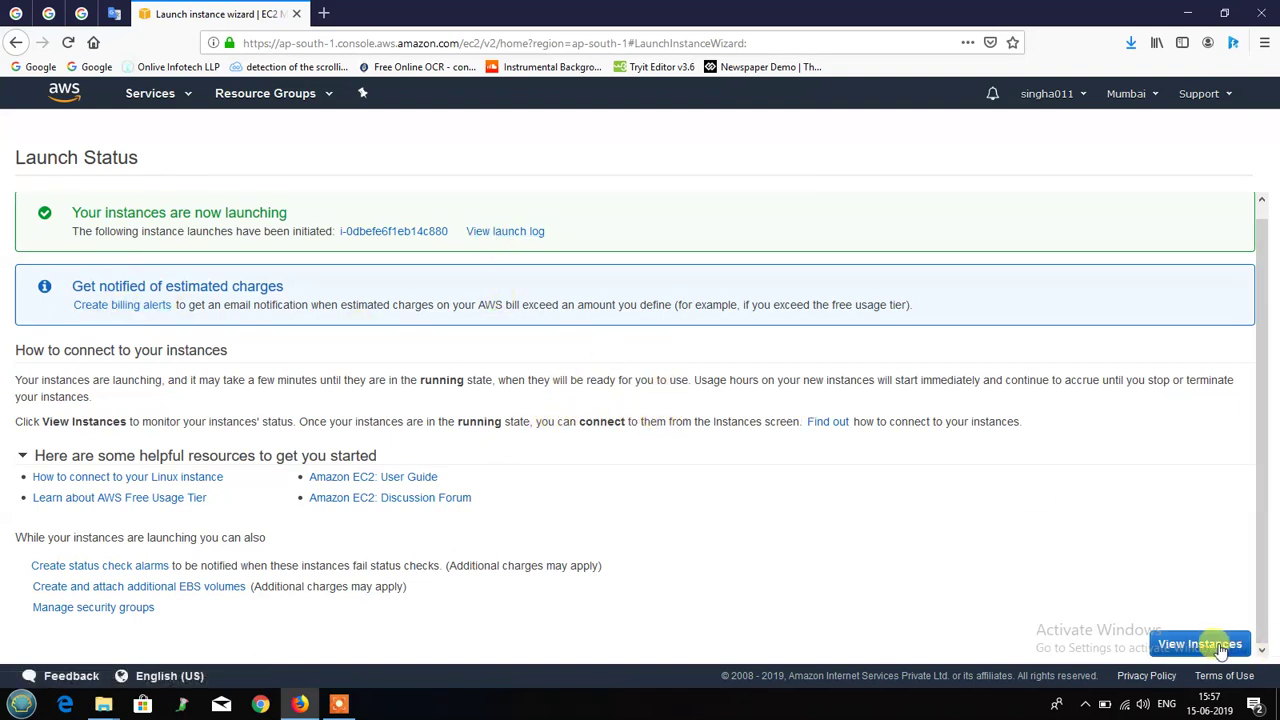
pyautogui.click(511, 236)
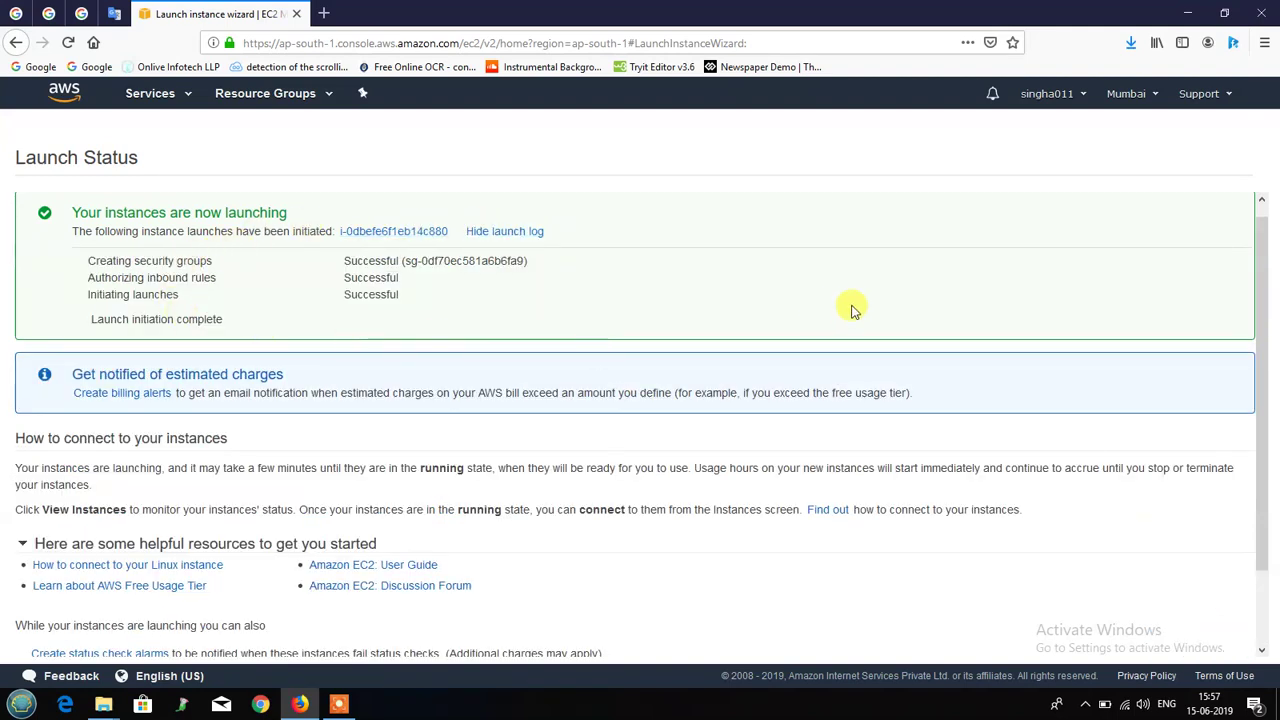
pyautogui.scroll(-2, 852, 310)
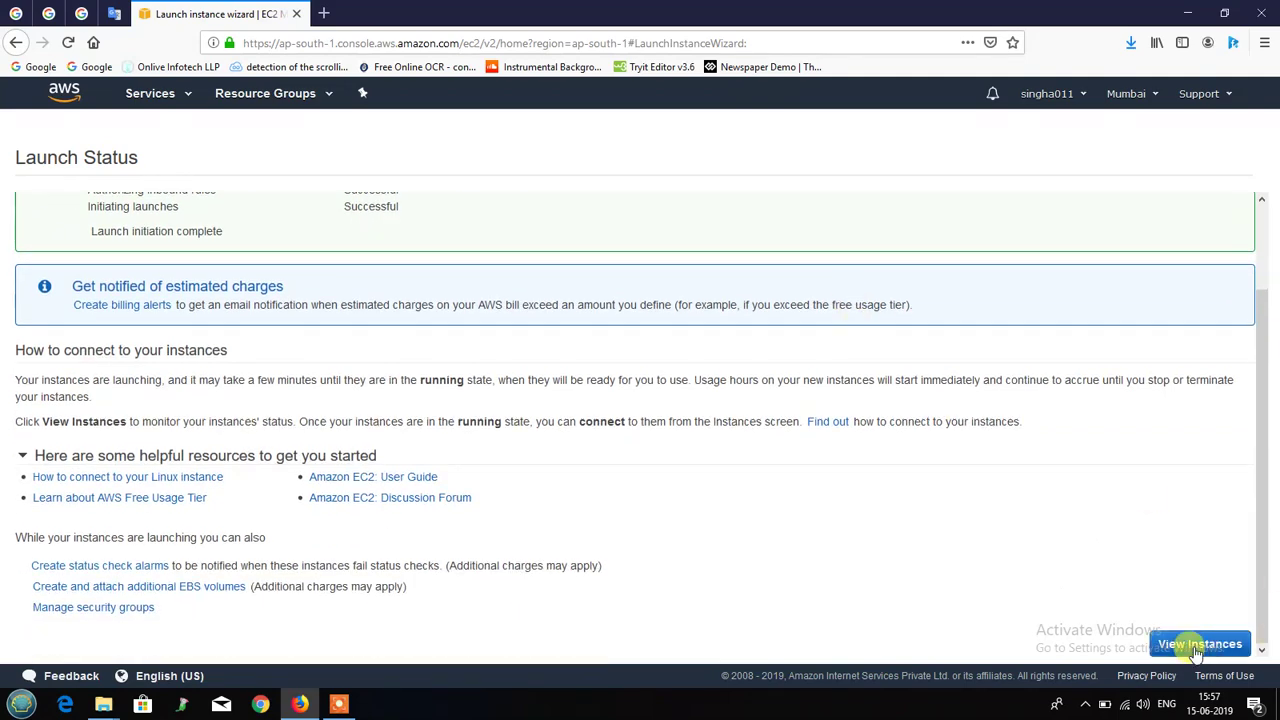
pyautogui.click(1198, 645)
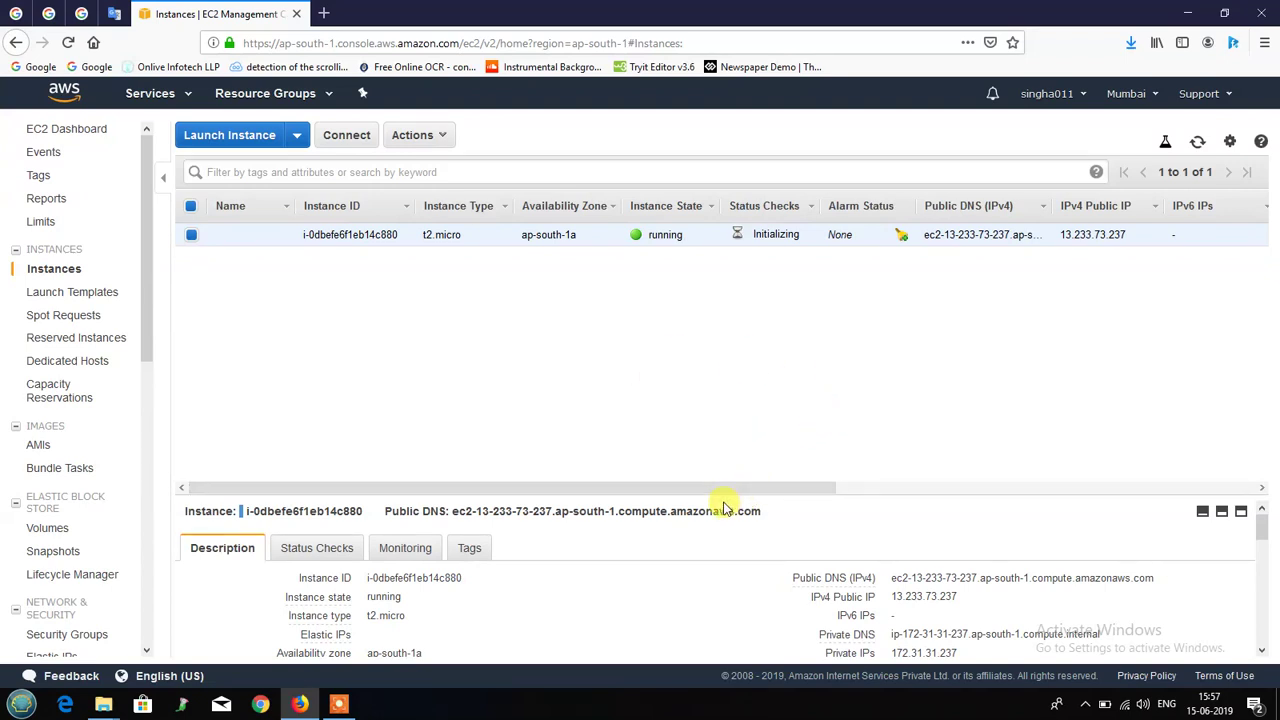
pyautogui.moveTo(720, 495); pyautogui.dragTo(713, 303)
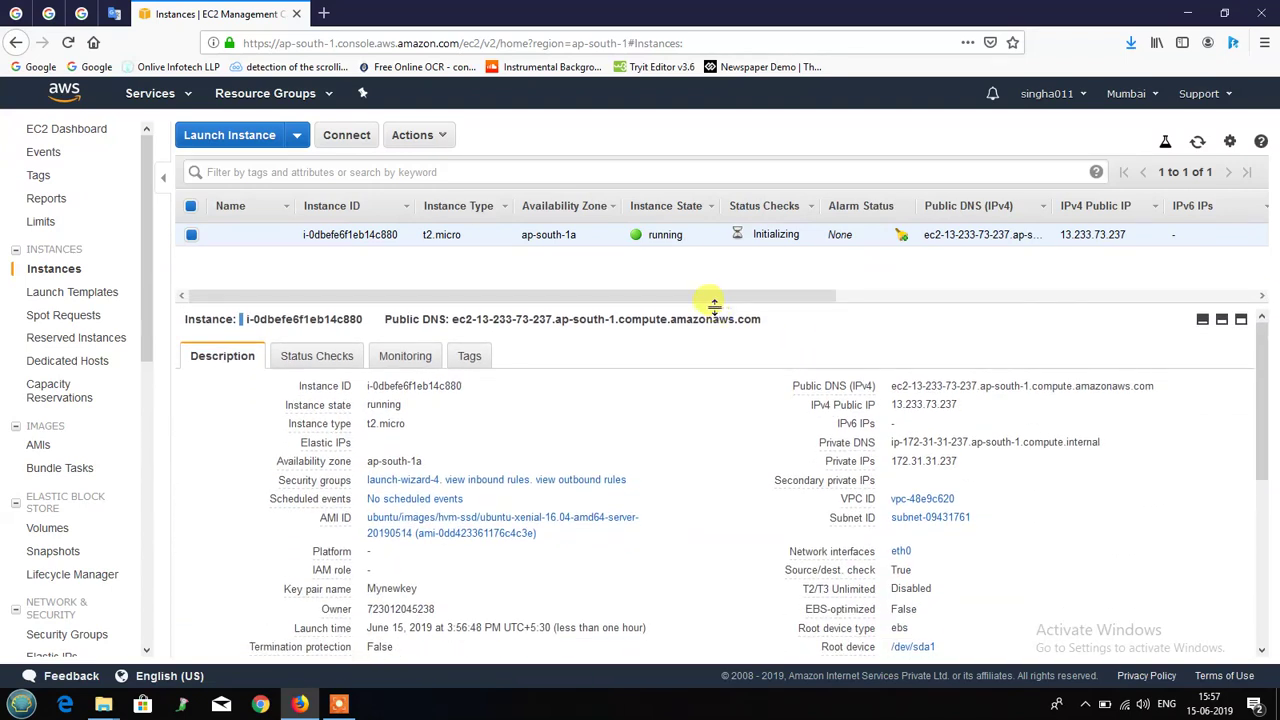
# Name the new instance MyFirstInstance in the instances list
pyautogui.click(281, 235)
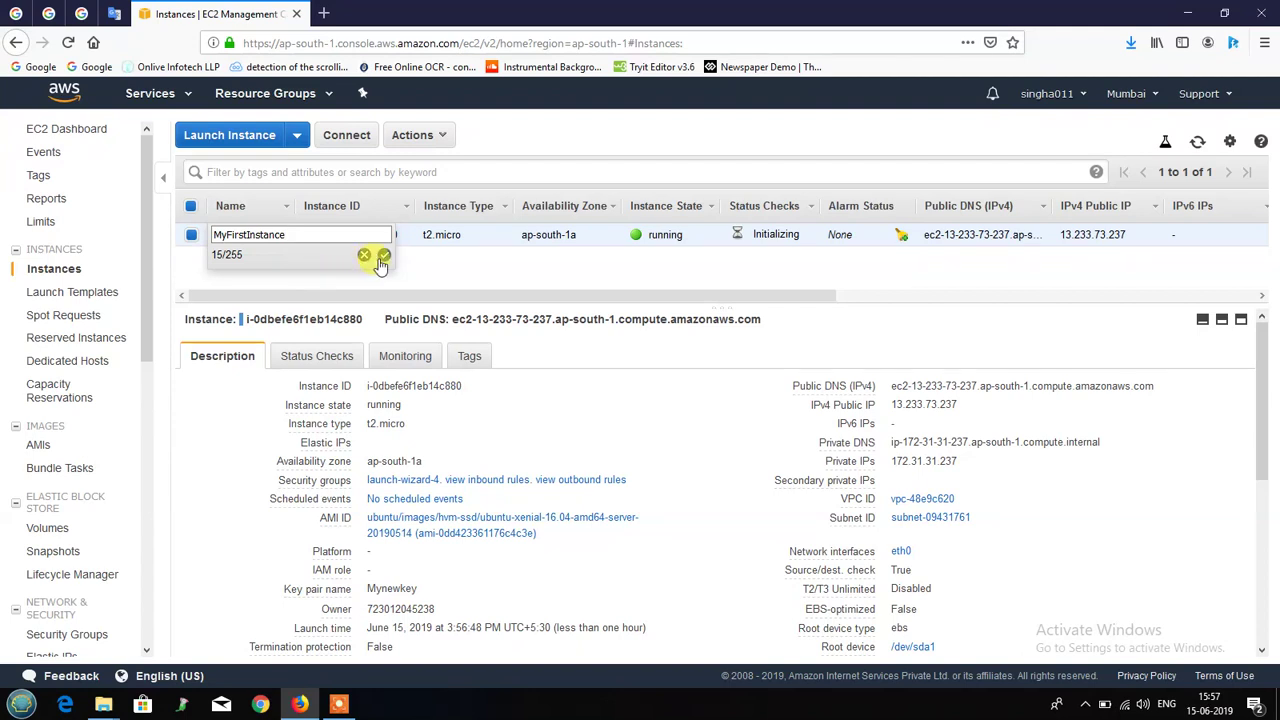
pyautogui.click(383, 257)
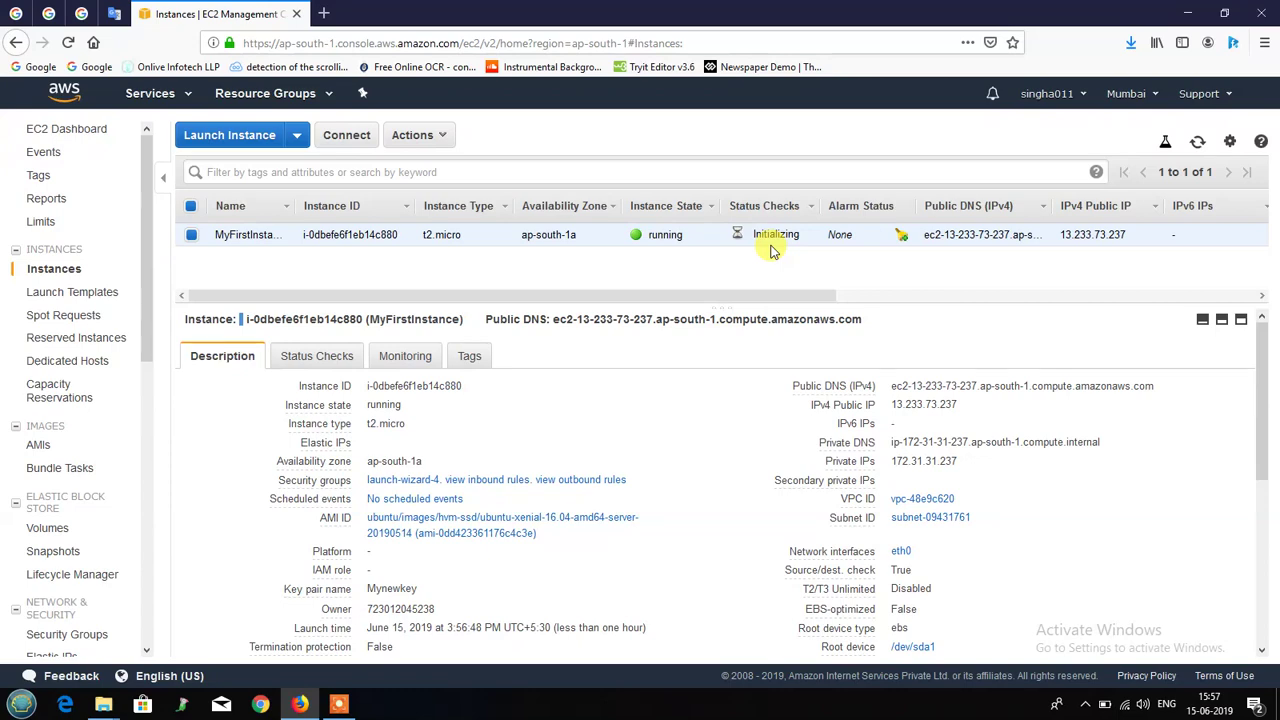
# Examine the instance's full description through the number of vCPUs, highlighting its IPv4 public IP and private IP
pyautogui.scroll(-2, 1185, 434)
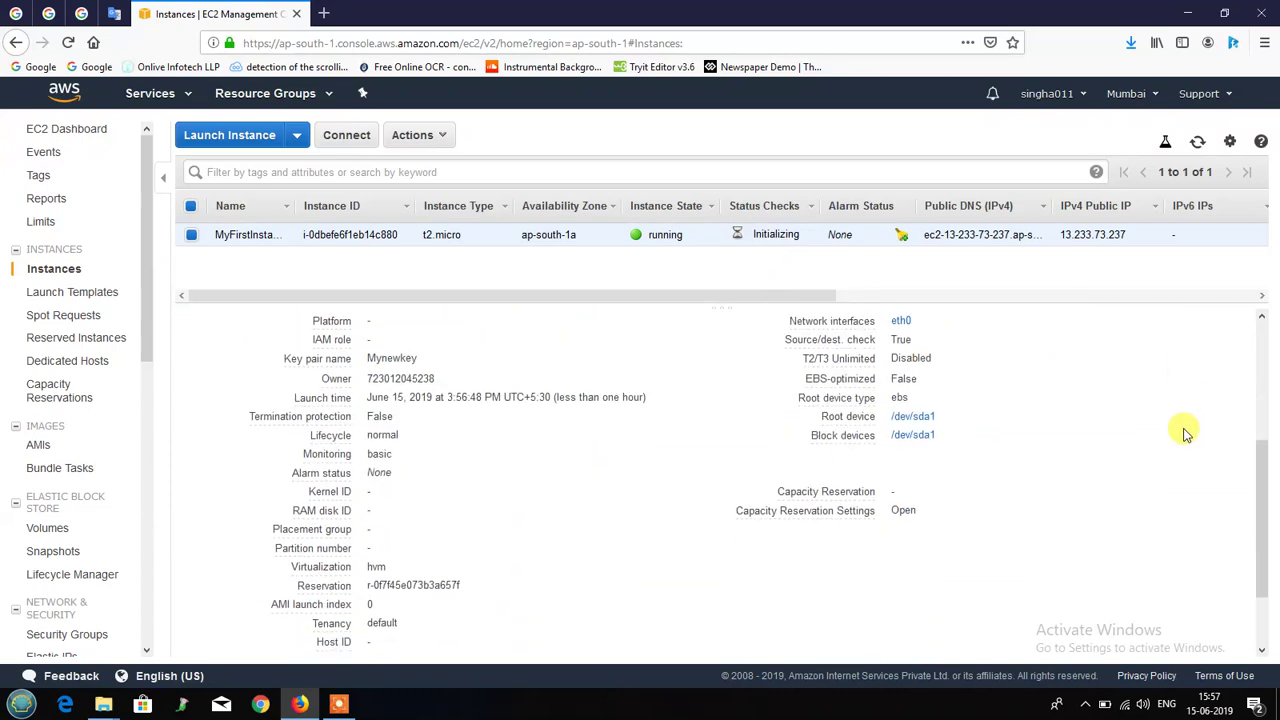
pyautogui.scroll(-1, 1183, 434)
pyautogui.scroll(5, 1183, 434)
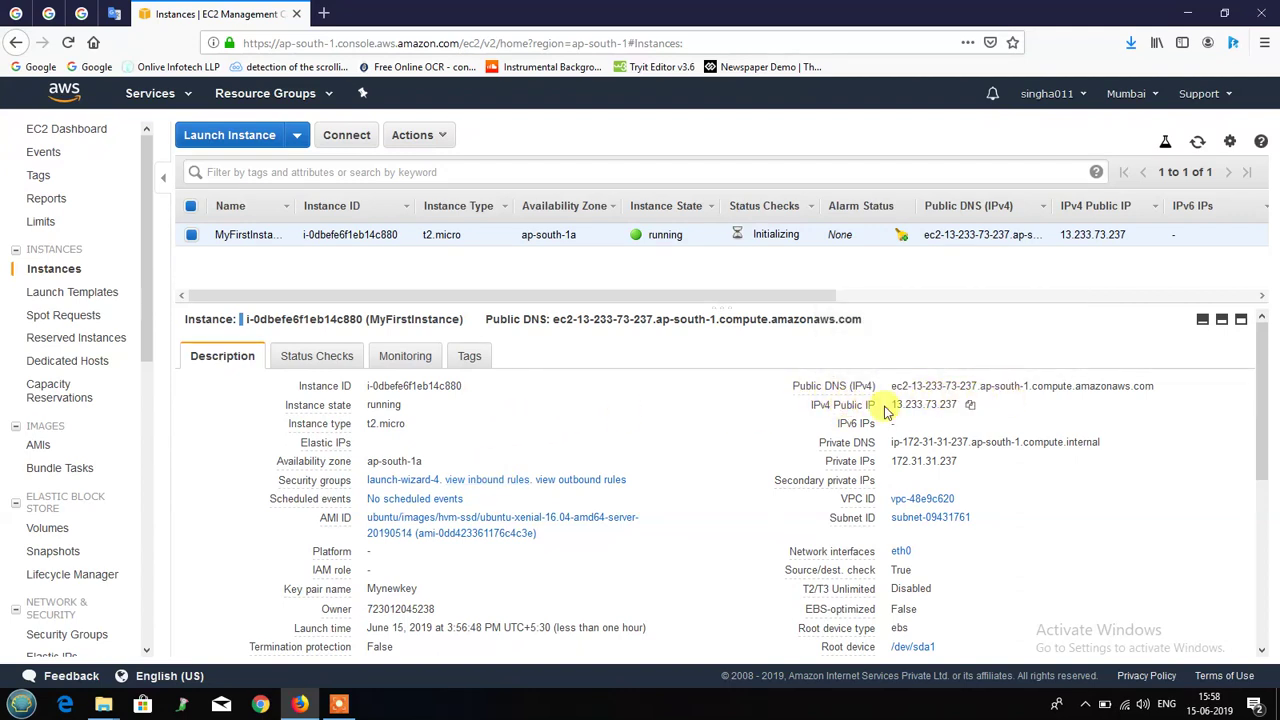
pyautogui.moveTo(893, 405); pyautogui.dragTo(955, 405)
pyautogui.click(948, 405)
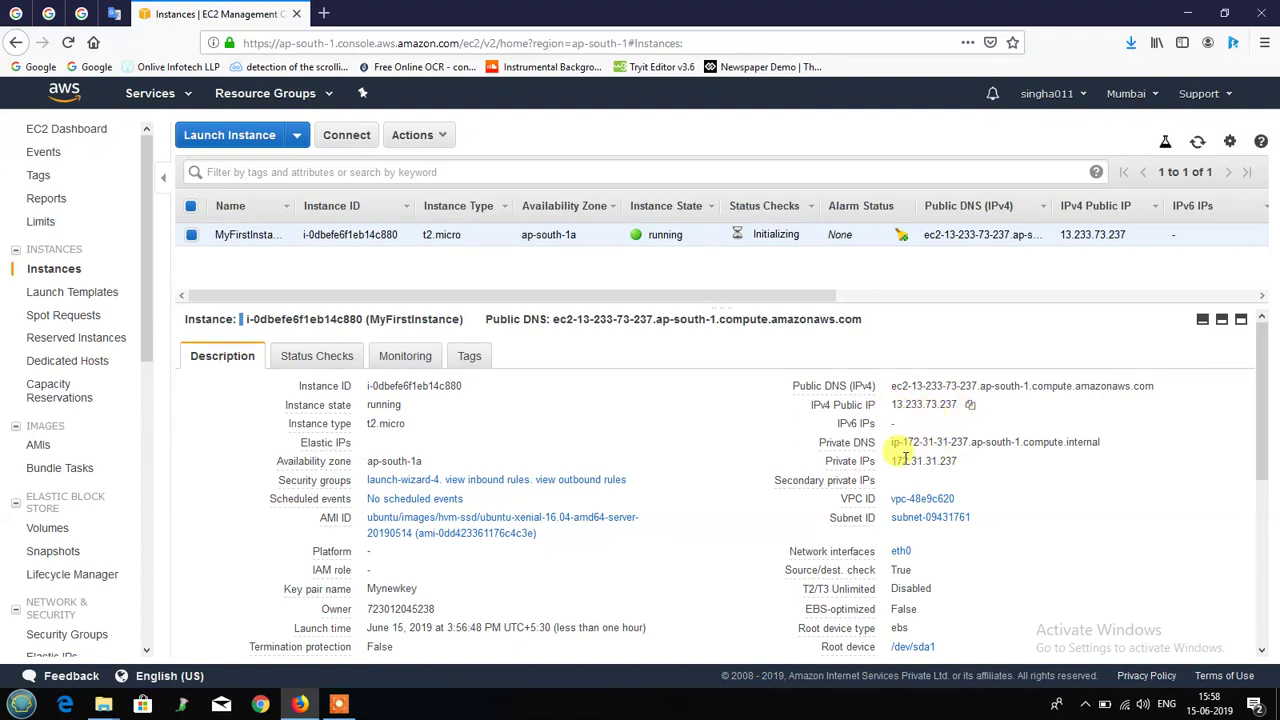
pyautogui.moveTo(900, 460); pyautogui.dragTo(958, 461)
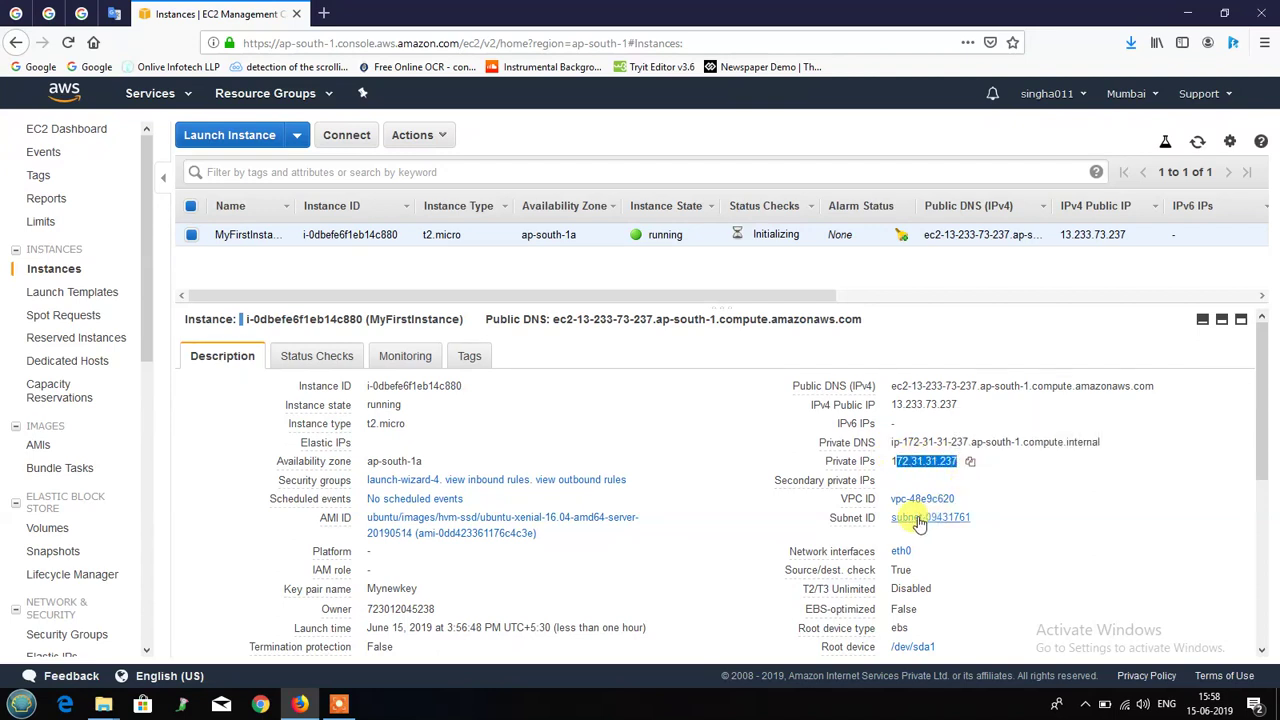
pyautogui.click(781, 361)
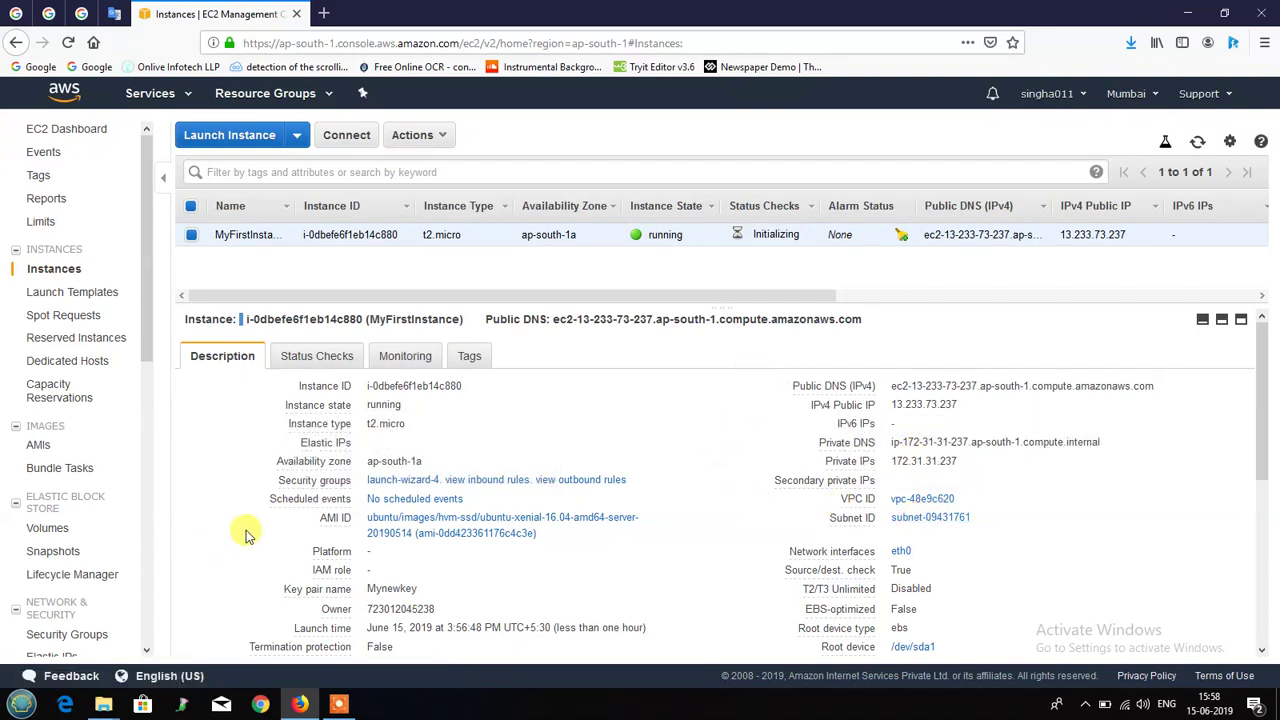
pyautogui.scroll(-1, 246, 532)
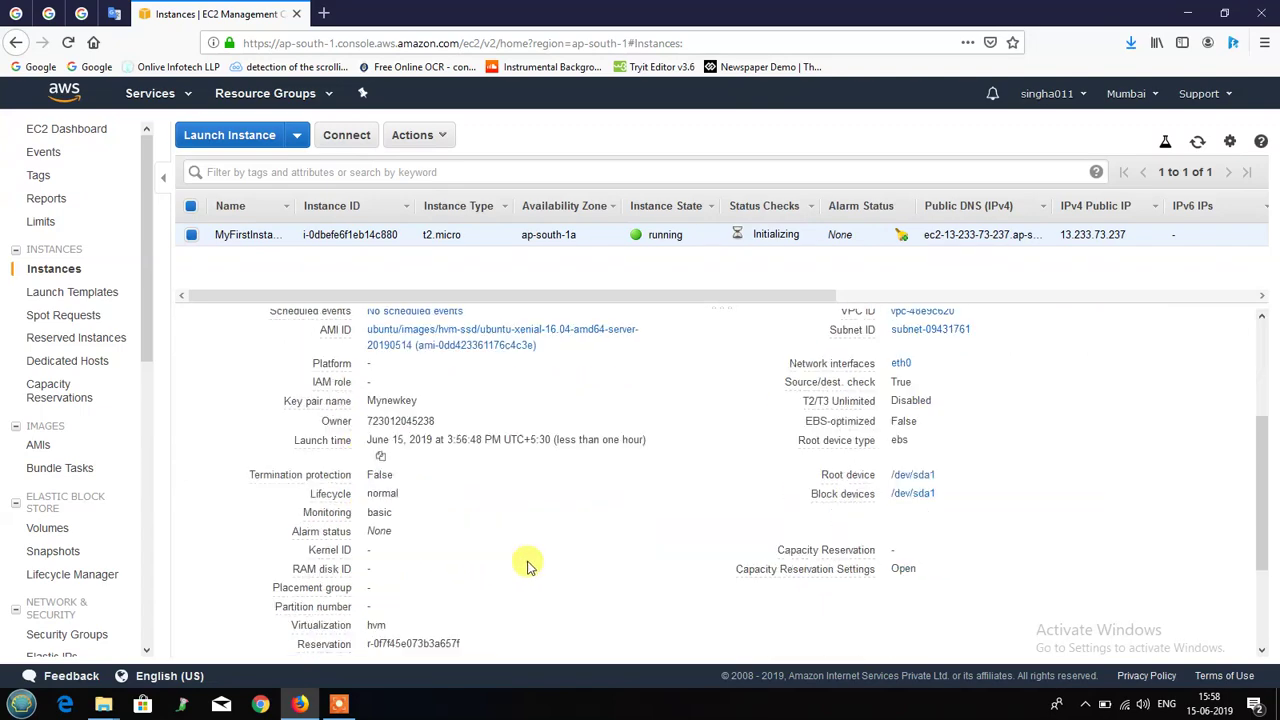
pyautogui.scroll(-3, 527, 564)
pyautogui.scroll(-1, 527, 564)
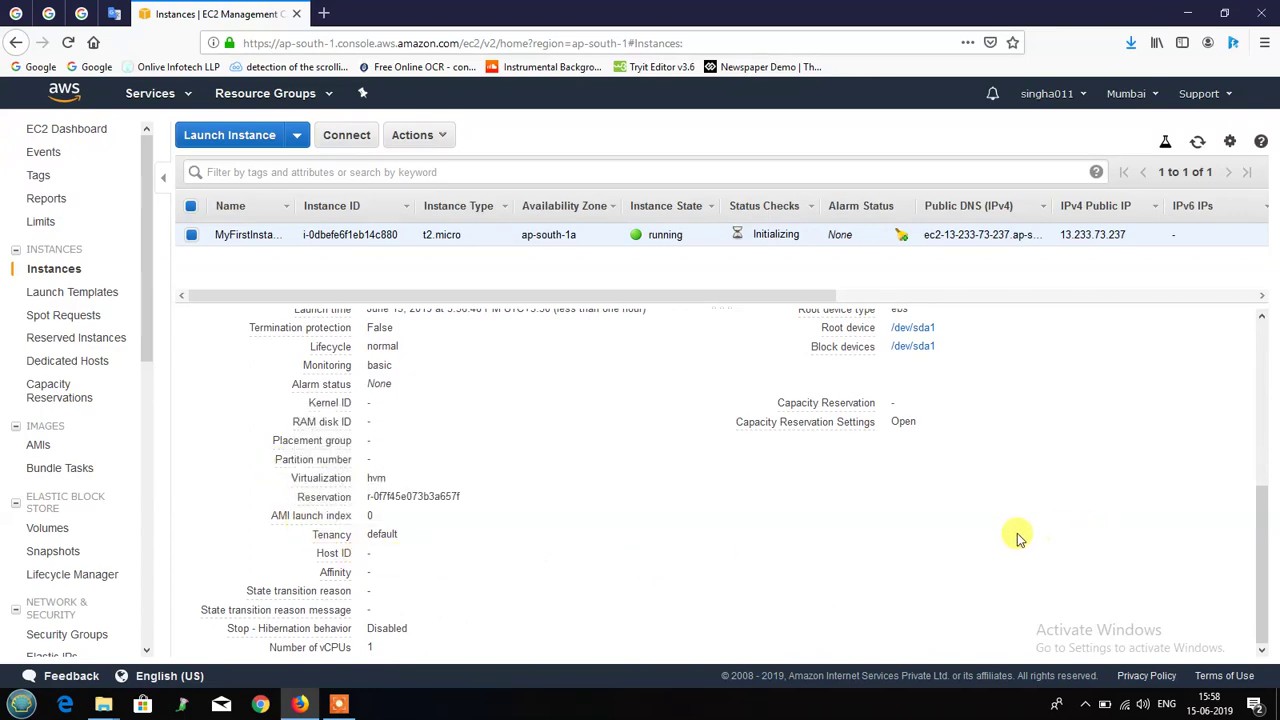
pyautogui.scroll(5, 1006, 531)
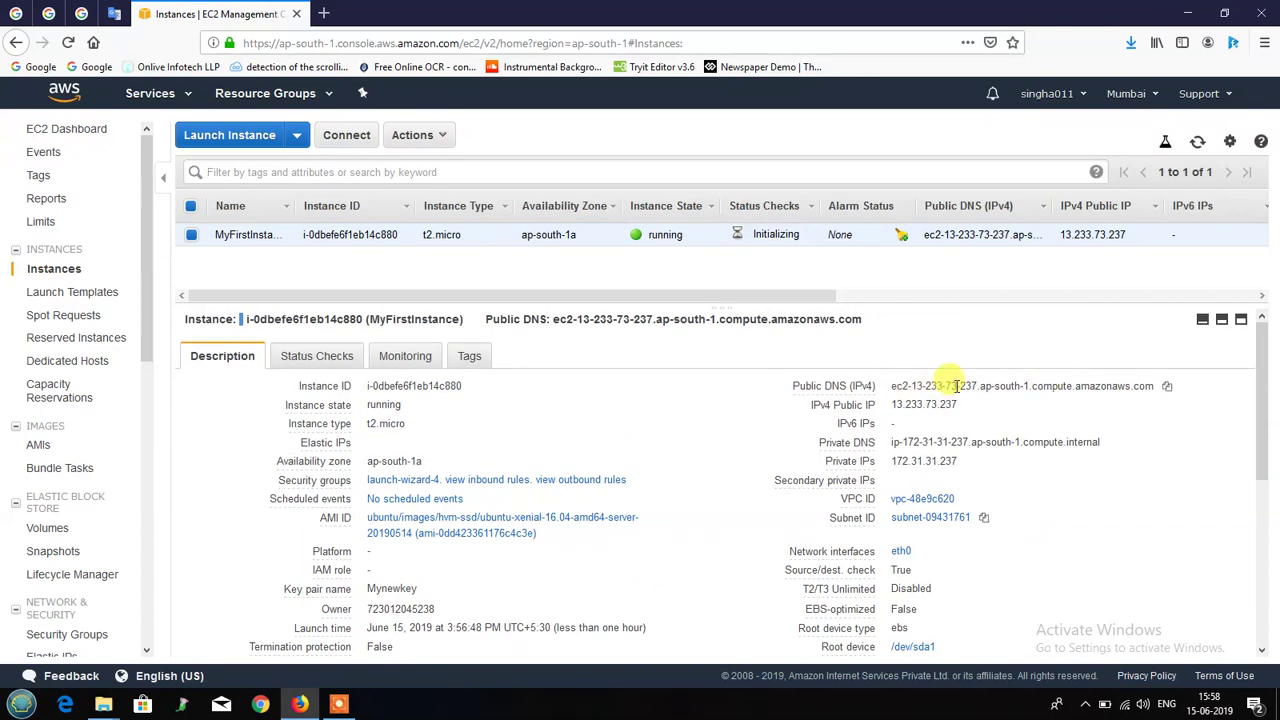
# Check the instance's remaining list columns through Owner, return to the first columns, and slightly enlarge the details pane
pyautogui.moveTo(808, 297); pyautogui.dragTo(1138, 285)
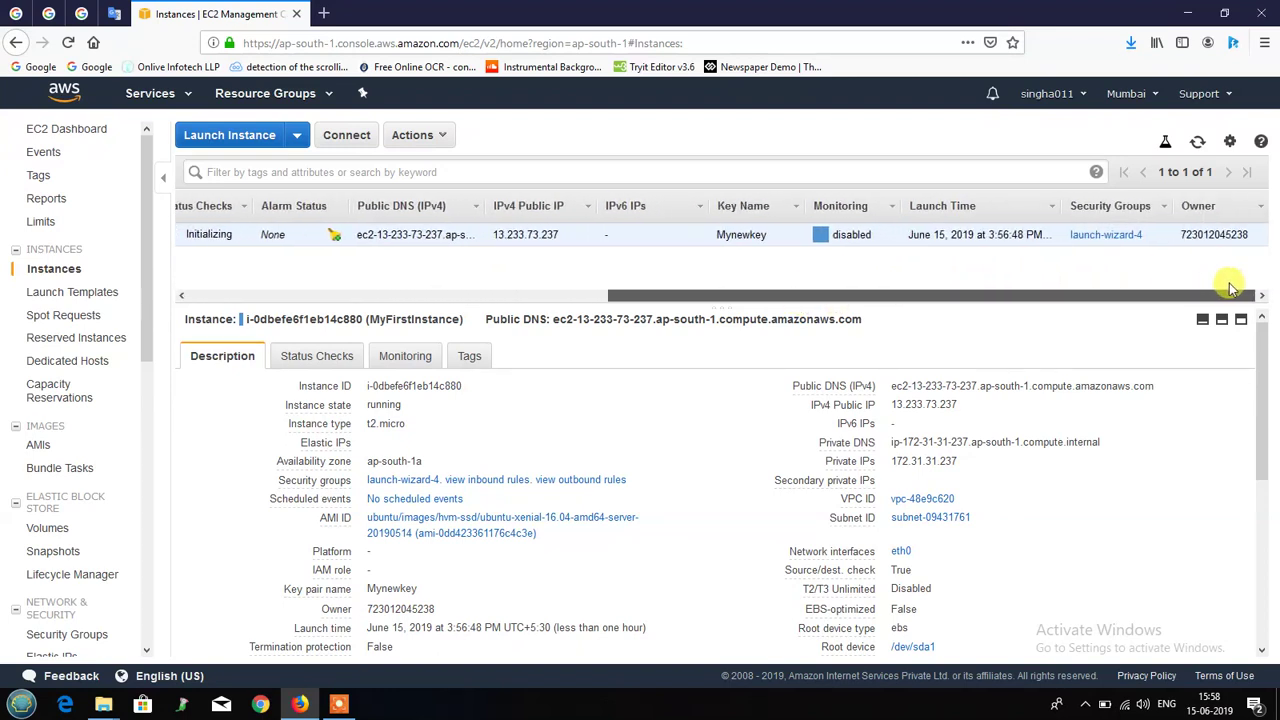
pyautogui.moveTo(1222, 288); pyautogui.dragTo(720, 303)
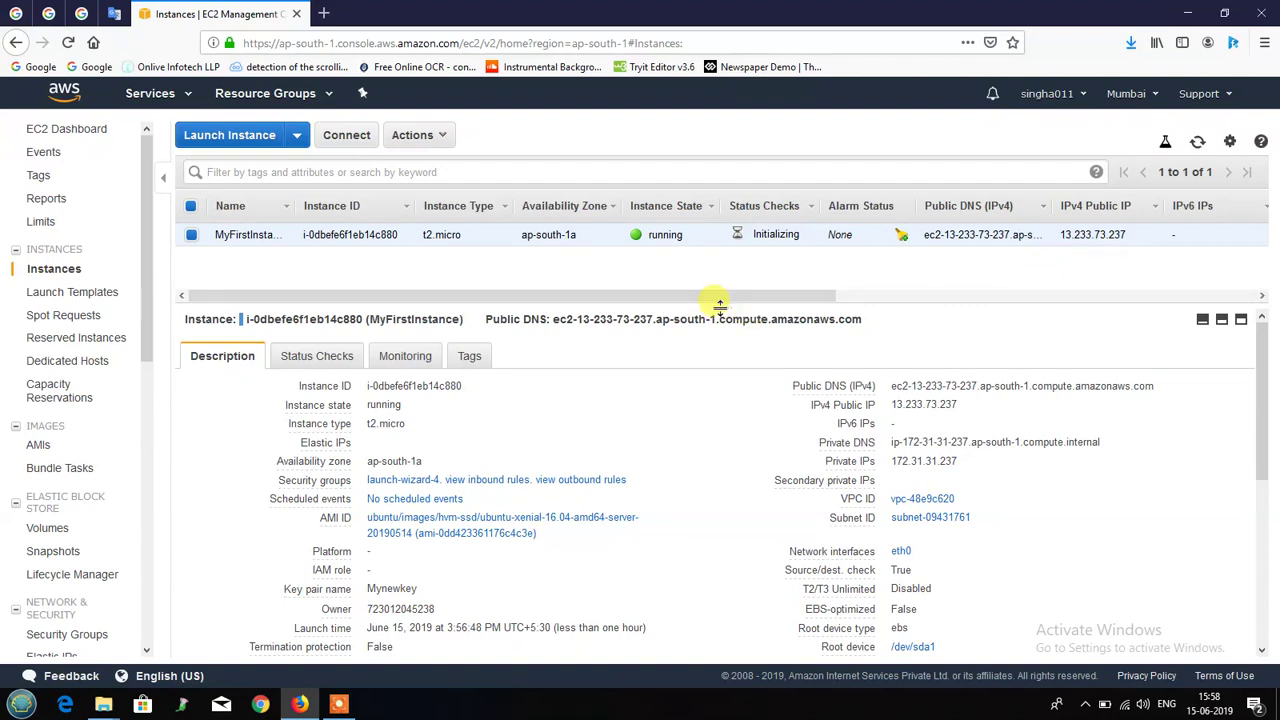
pyautogui.moveTo(722, 307); pyautogui.dragTo(721, 288)
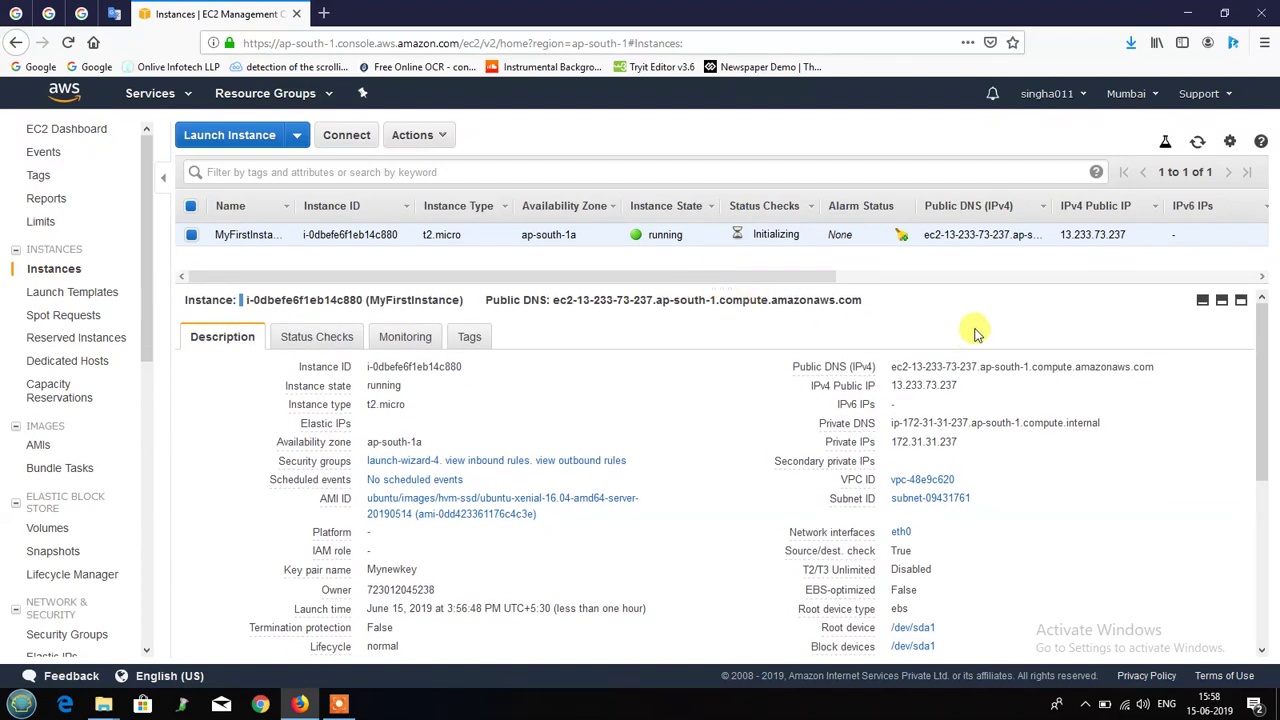